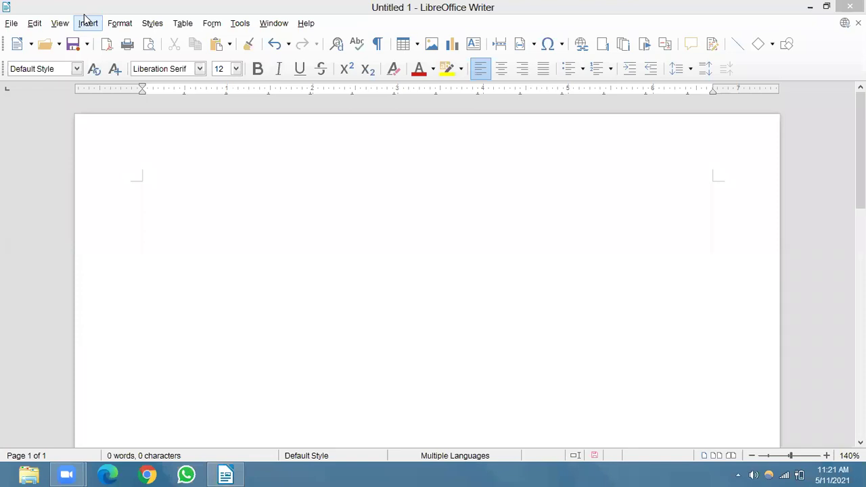
# Step: Insert a table with three columns and two rows at the start of the blank document
pyautogui.click(478, 72)
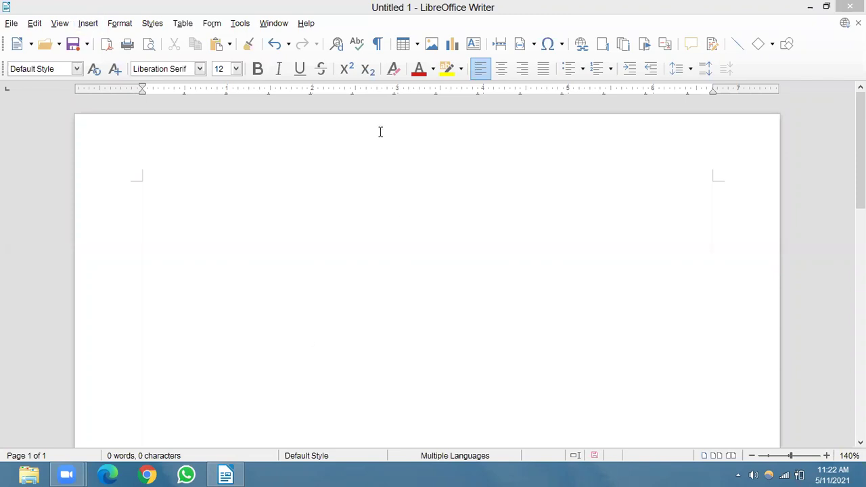
pyautogui.click(404, 45)
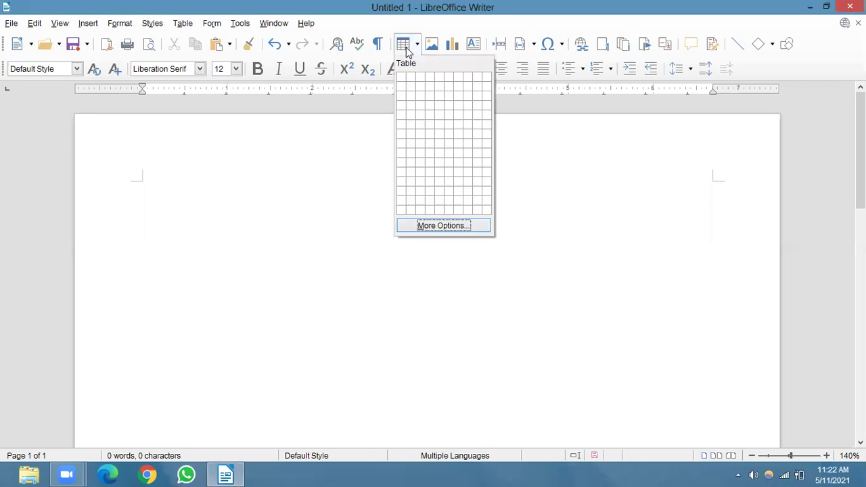
pyautogui.click(421, 82)
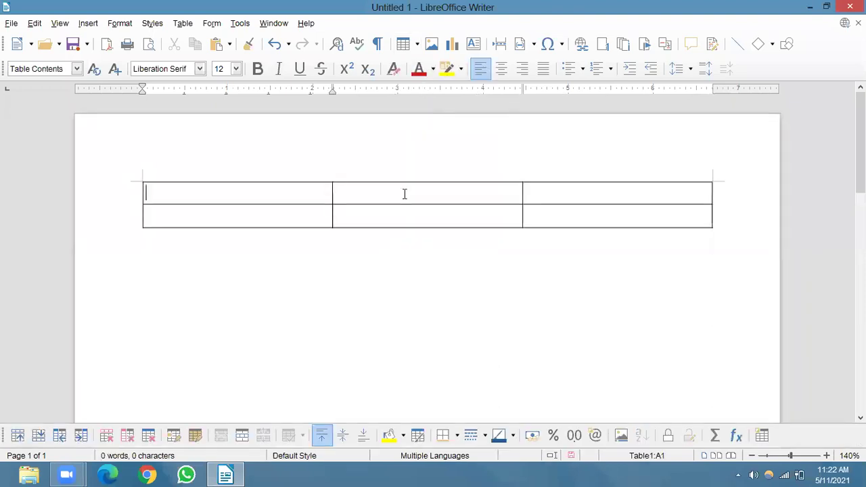
# Step: Fill the table's header row with "Roll no", "Name" and "Marks"
pyautogui.write('roll no')
pyautogui.press('Tab')
pyautogui.write('name')
pyautogui.press('Tab')
pyautogui.write('marks')
pyautogui.press('Tab')
# Step: Fill the first record with roll number 1, the student's name and marks 89
pyautogui.write('r')
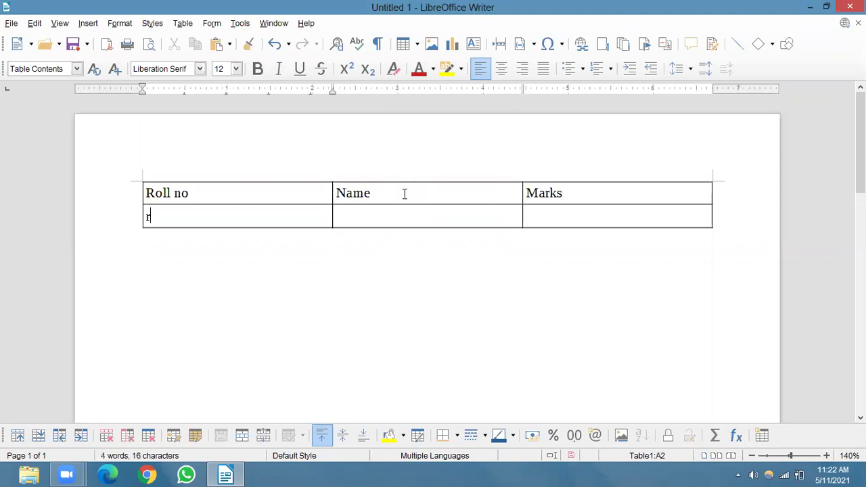
pyautogui.press('BackSpace')
pyautogui.write('1')
pyautogui.press('Tab')
pyautogui.write('ram')
pyautogui.press('Tab')
pyautogui.write('89')
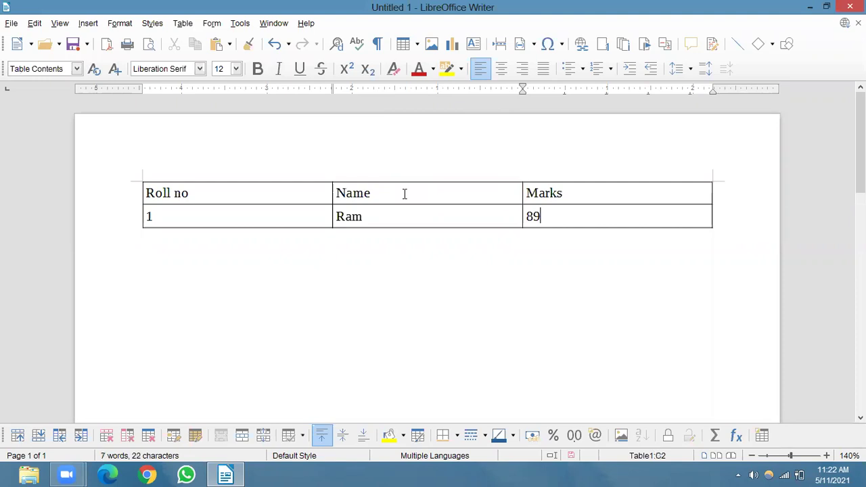
# Step: Add a table row for roll number 2 with the student's name and marks 90
pyautogui.press('Tab')
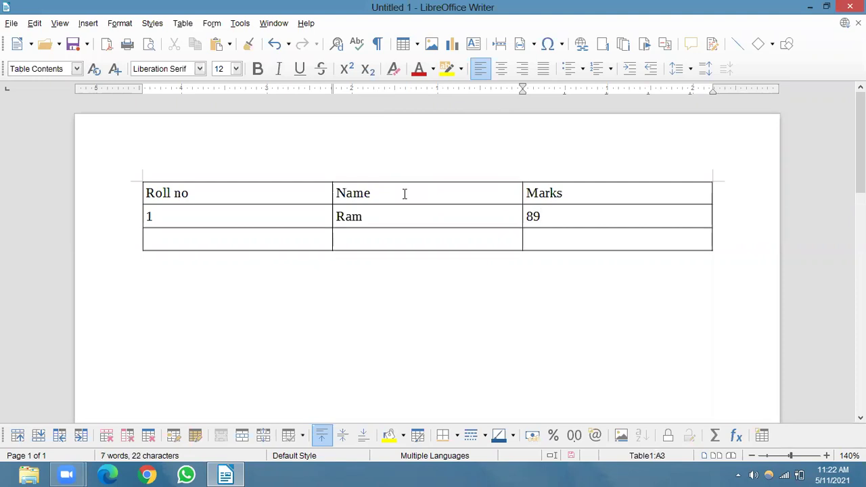
pyautogui.write('2')
pyautogui.press('Tab')
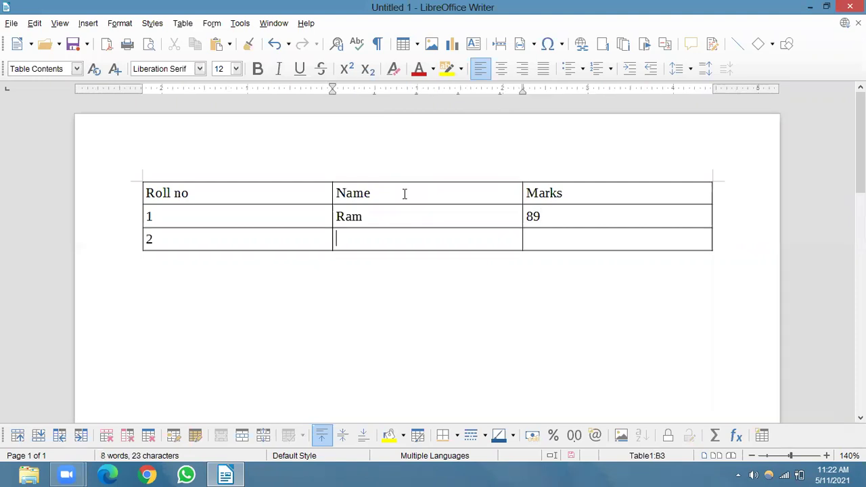
pyautogui.write('Tom')
pyautogui.press('Tab')
pyautogui.write('90')
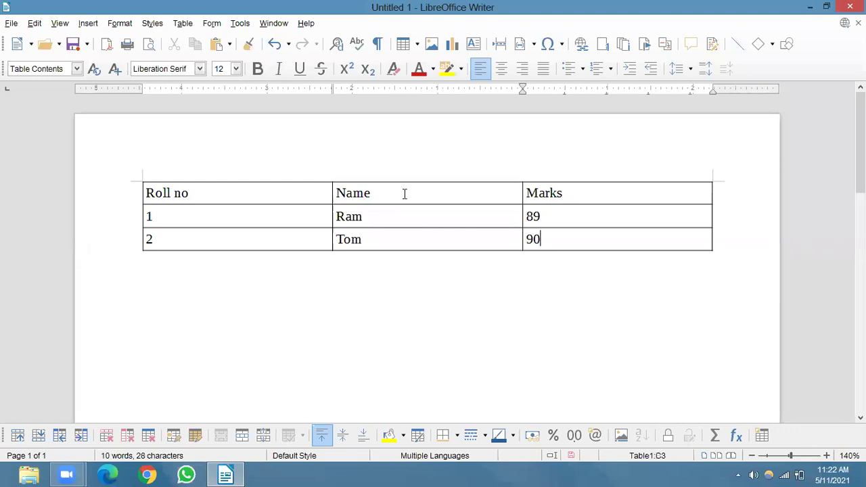
# Step: Add a row for roll number 3 with the student's name and marks 99, and leave the table
pyautogui.press('Tab')
pyautogui.write('3')
pyautogui.press('Tab')
pyautogui.write('heena')
pyautogui.press('Tab')
pyautogui.write('99')
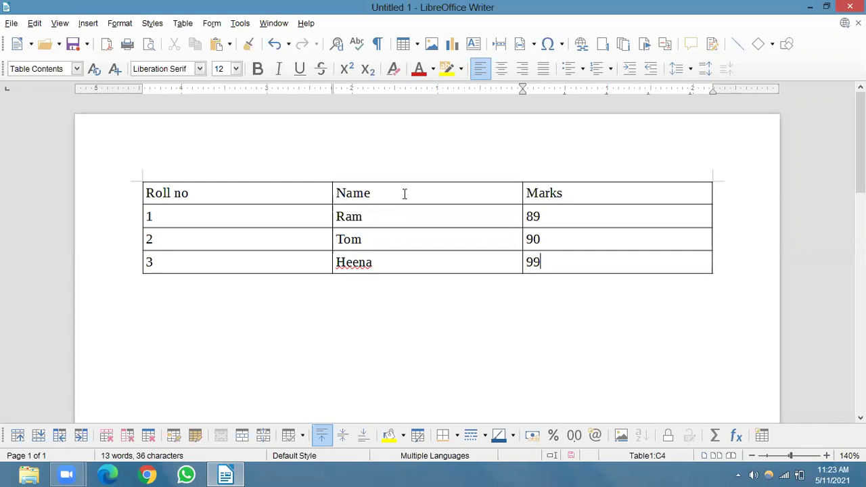
pyautogui.press('Down')
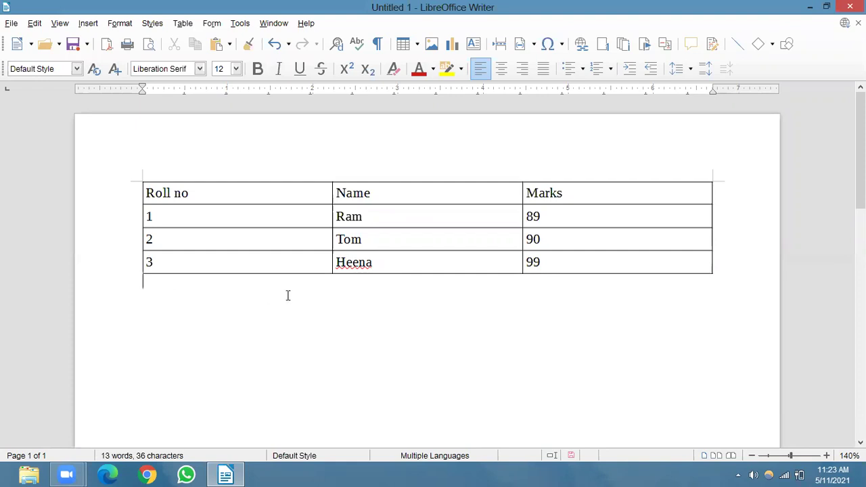
# Step: Insert an empty row above the roll number 3 row
pyautogui.click(133, 261)
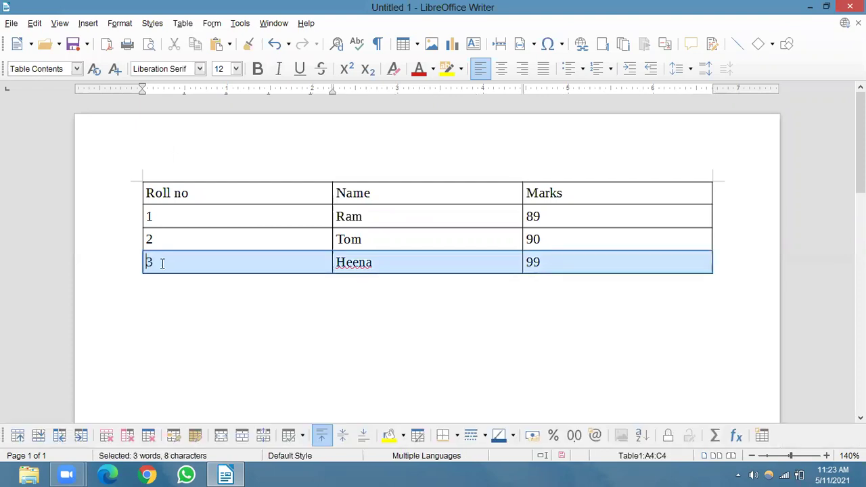
pyautogui.rightClick(184, 261)
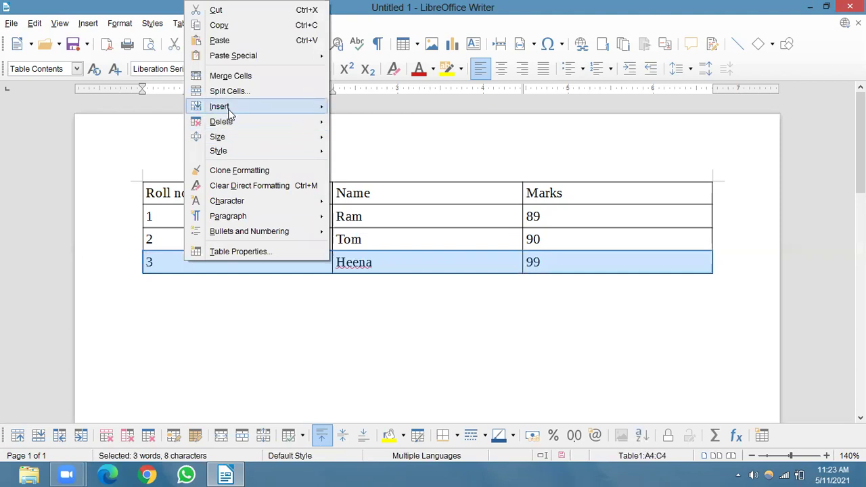
pyautogui.moveTo(259, 109)
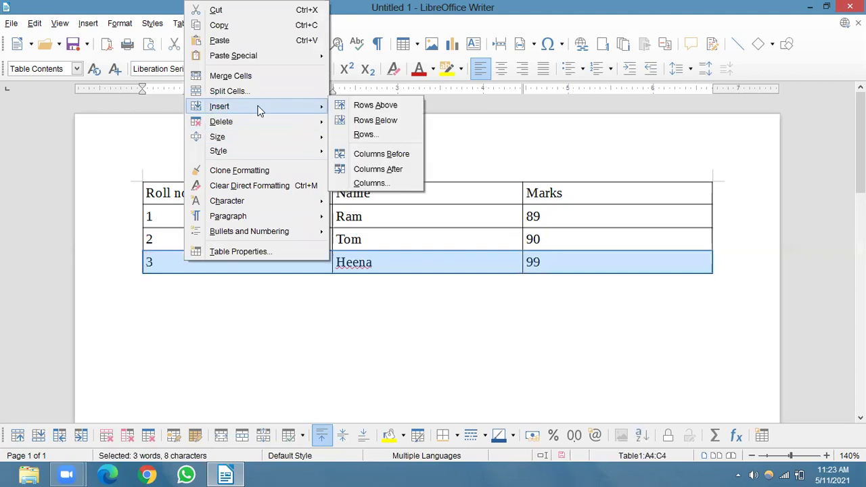
pyautogui.click(374, 110)
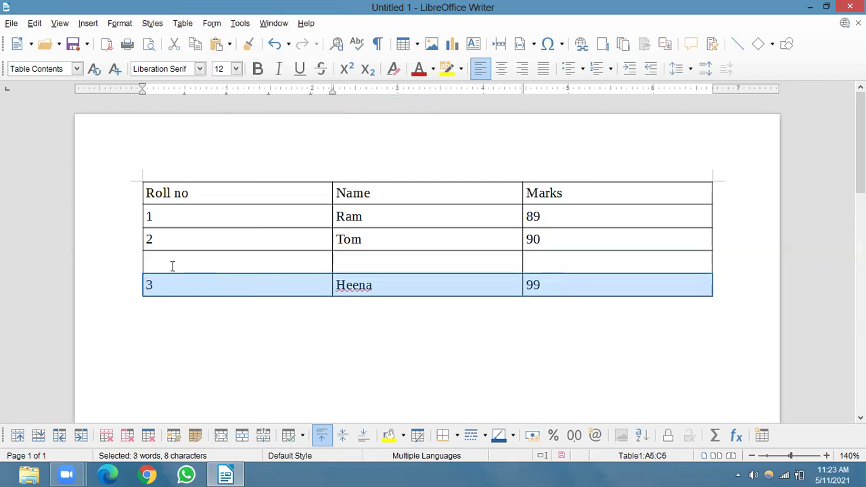
# Step: Change the roll number in the last table row to 4
pyautogui.click(162, 284)
pyautogui.press('BackSpace')
pyautogui.write('4')
# Step: Fill the empty row with roll number 3, the student's name and marks 99
pyautogui.click(154, 268)
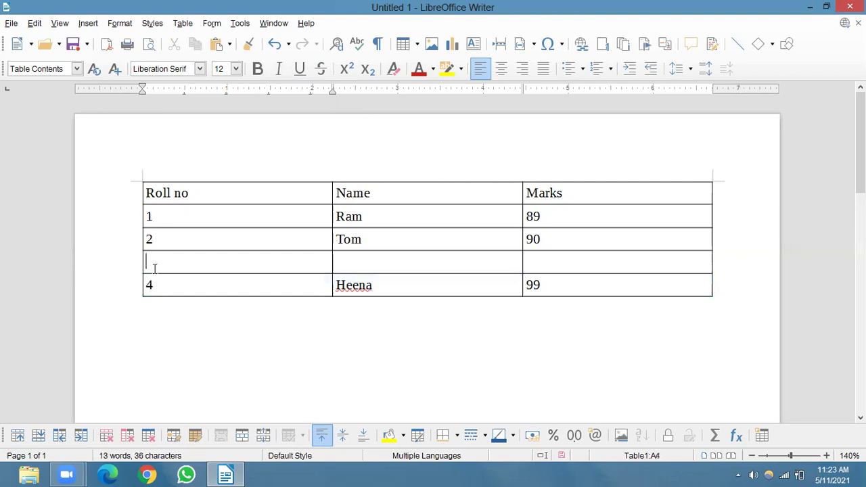
pyautogui.write('3')
pyautogui.press('Tab')
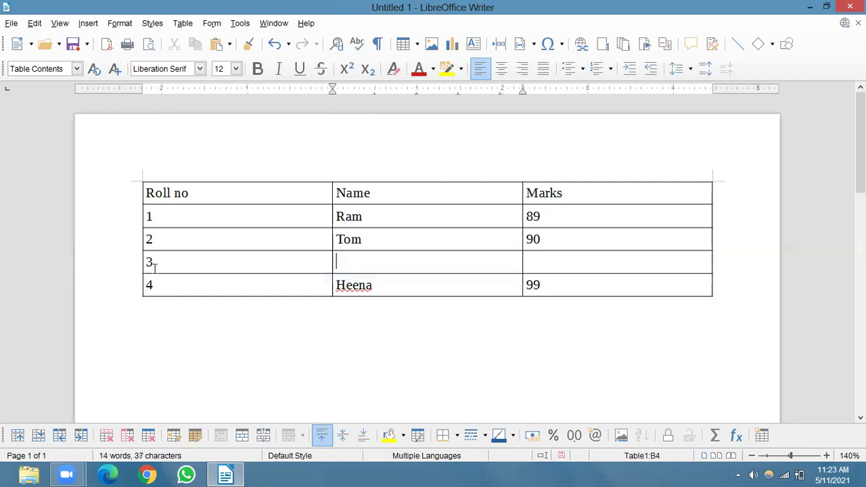
pyautogui.write('Jai')
pyautogui.press('Tab')
pyautogui.write('99')
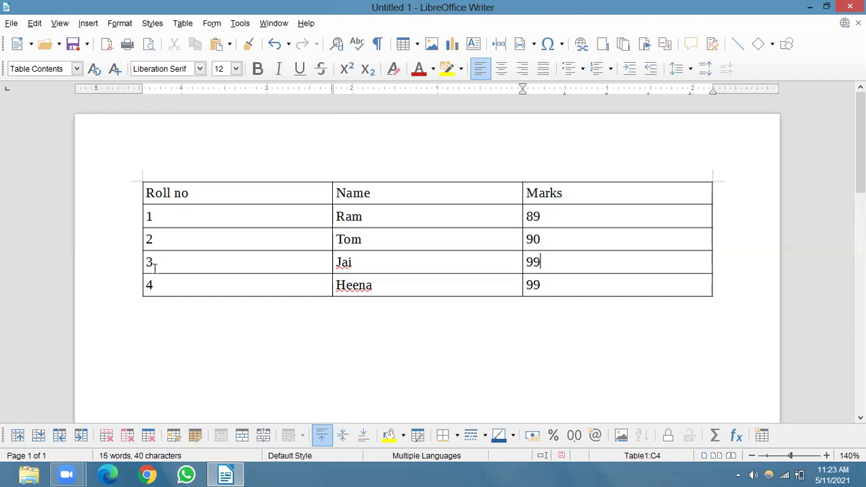
# Step: Insert an empty column before the Marks column
pyautogui.click(393, 190)
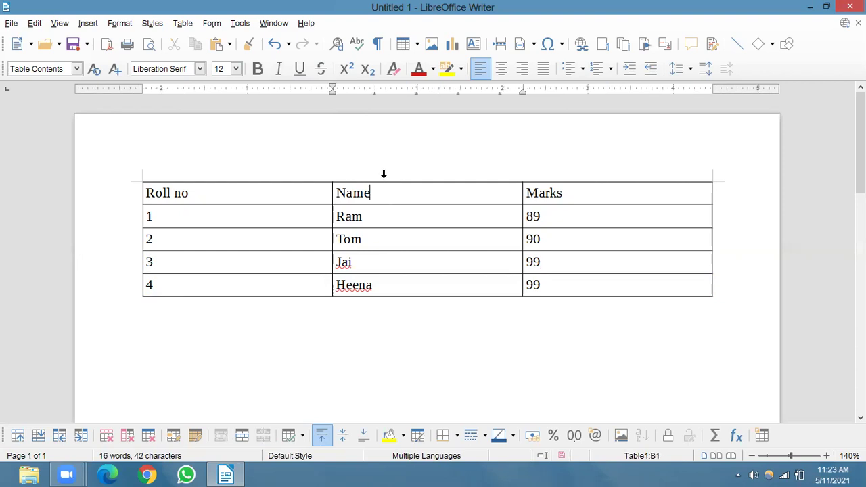
pyautogui.moveTo(587, 152)
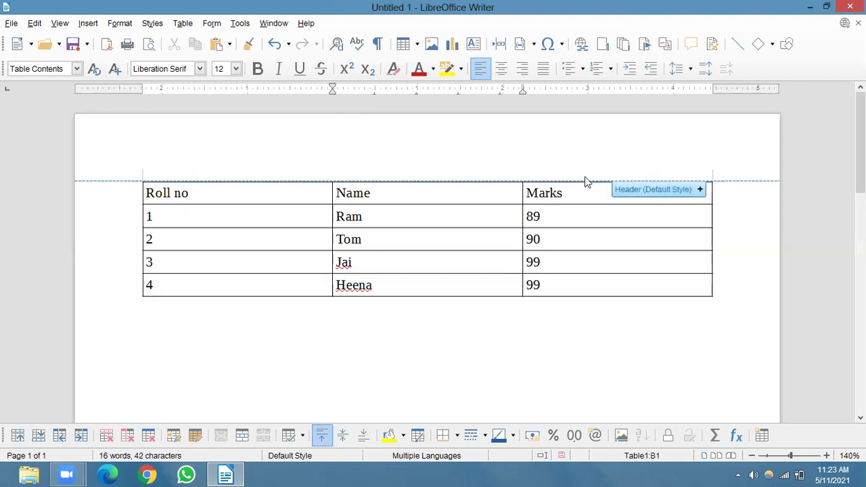
pyautogui.click(584, 175)
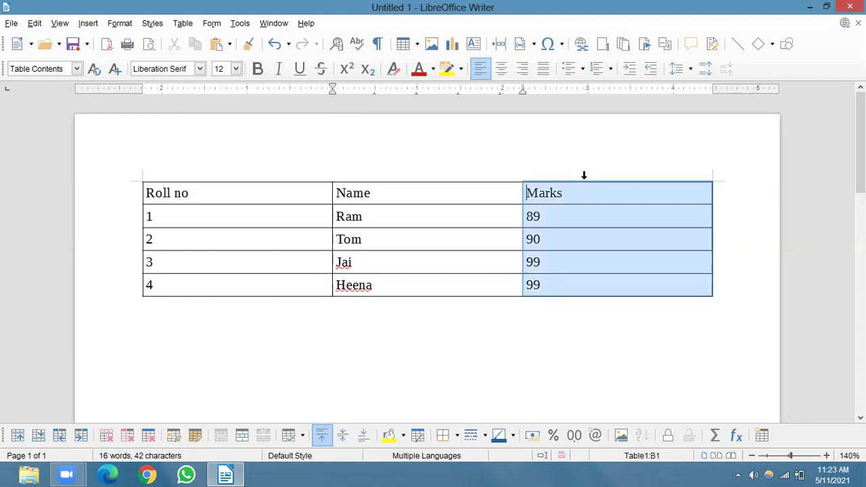
pyautogui.rightClick(583, 187)
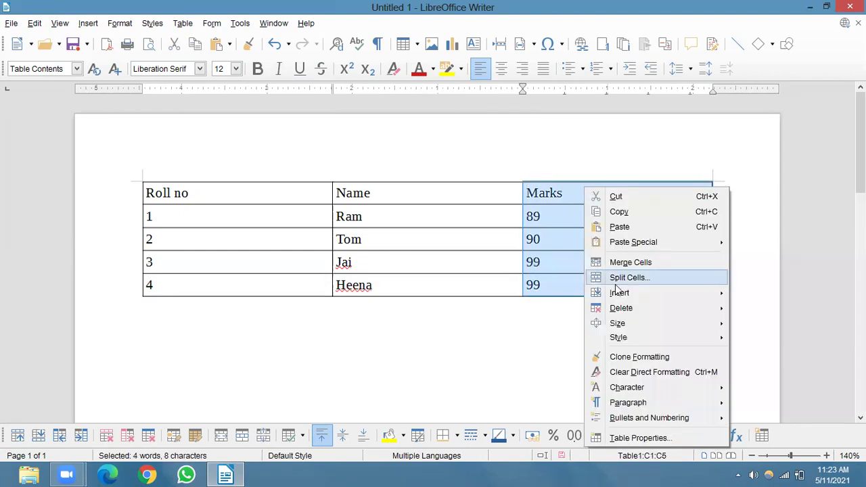
pyautogui.moveTo(617, 293)
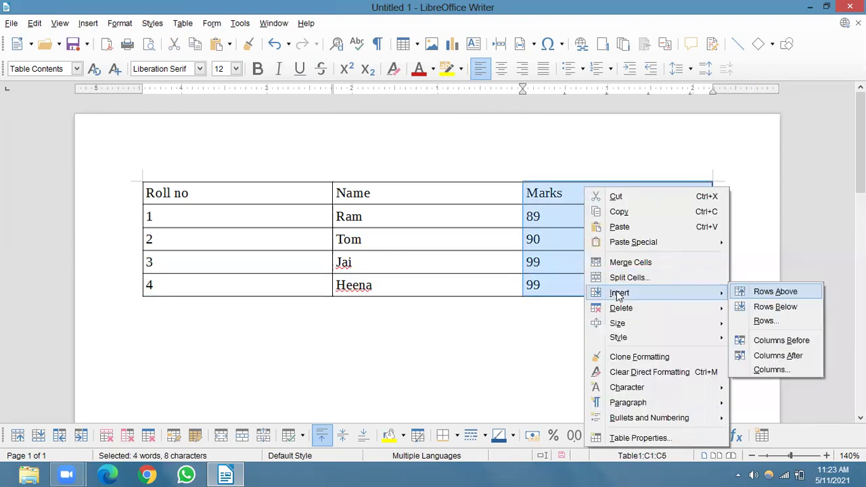
pyautogui.click(780, 342)
# Step: Head the new column "class" and enter 6th, 7th, 8th and 9th in the rows below
pyautogui.click(480, 199)
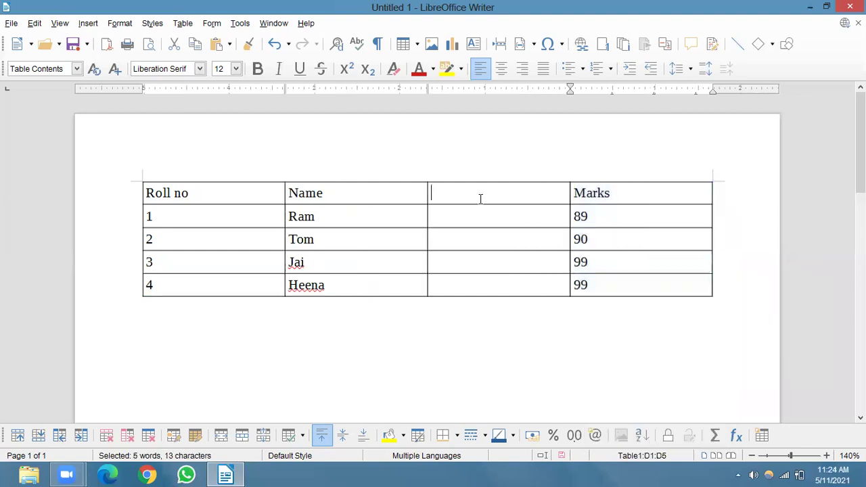
pyautogui.write('class')
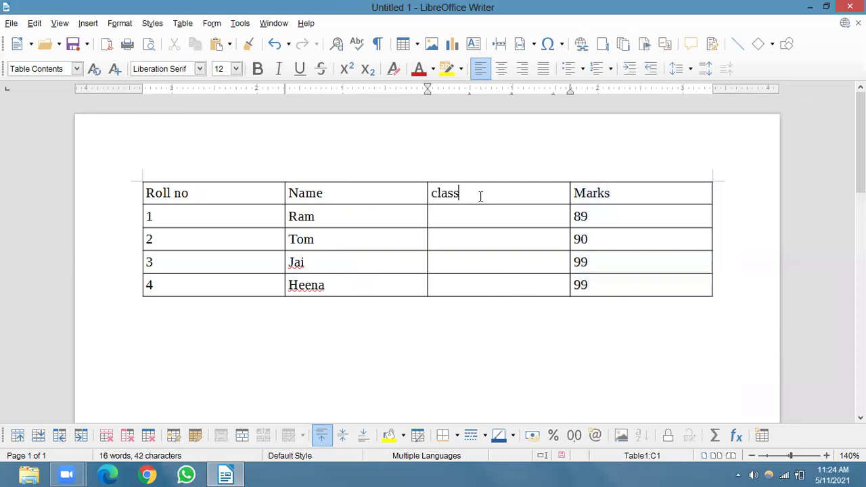
pyautogui.press('Down')
pyautogui.write('6th')
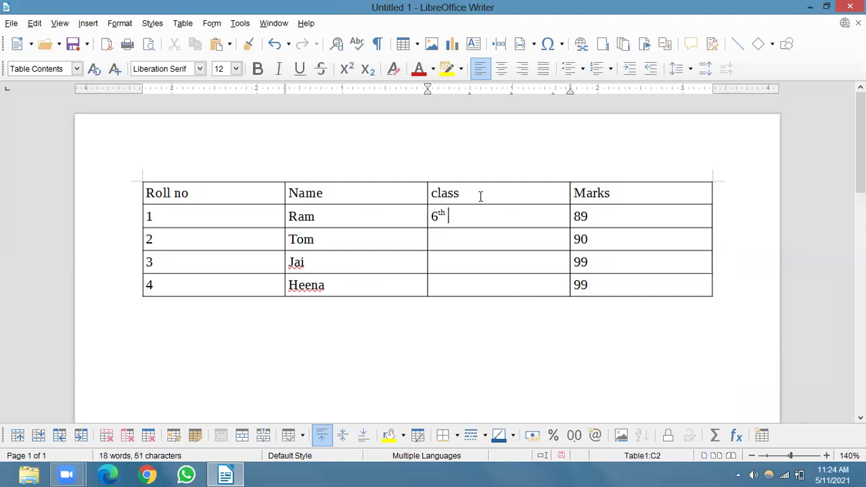
pyautogui.press('Down')
pyautogui.write('7th')
pyautogui.press('Down')
pyautogui.write('8th')
pyautogui.press('Down')
pyautogui.write('9th')
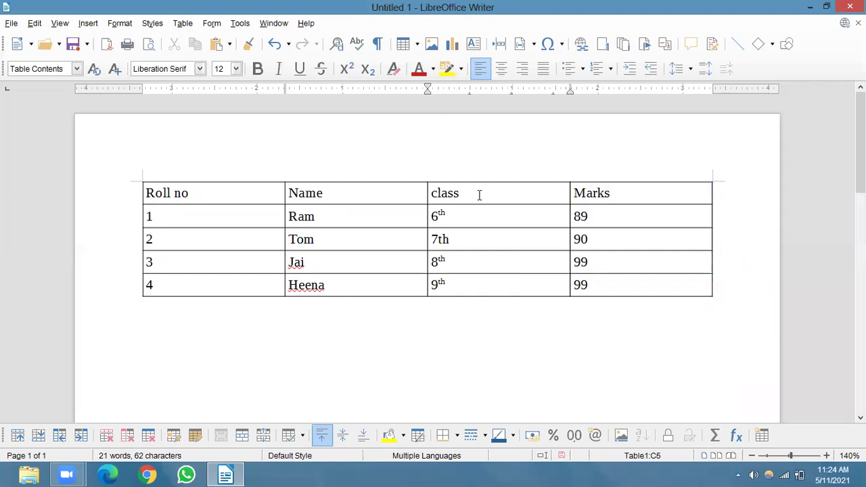
pyautogui.click(134, 236)
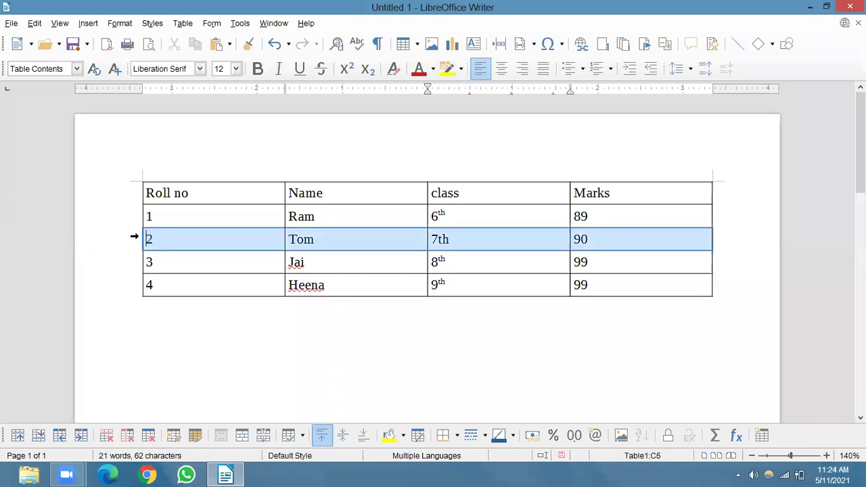
pyautogui.rightClick(244, 237)
pyautogui.moveTo(322, 117)
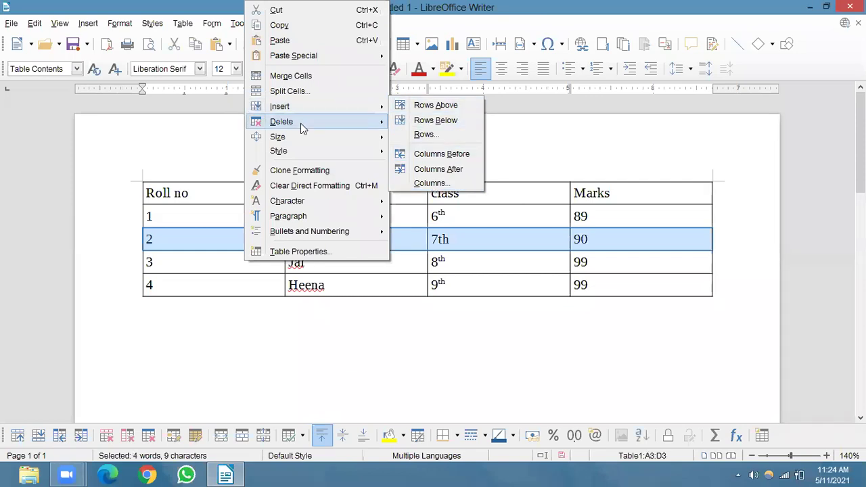
pyautogui.click(165, 264)
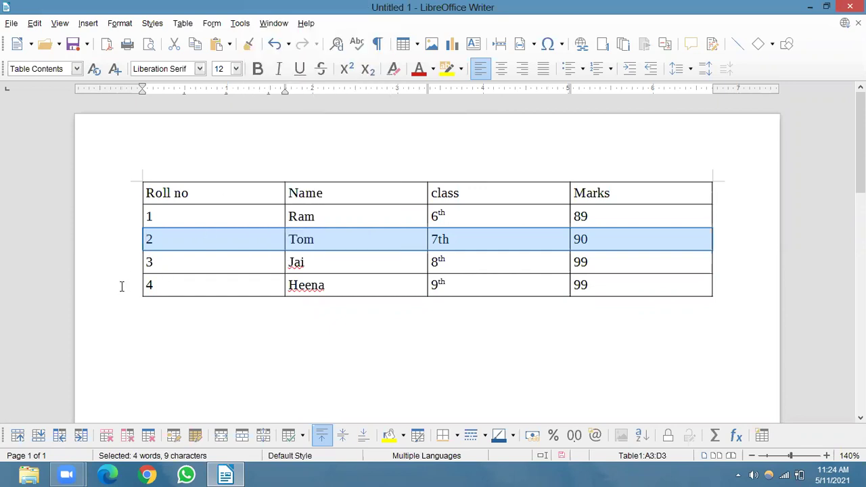
# Step: Delete the table row for roll number 4
pyautogui.click(130, 285)
pyautogui.rightClick(225, 284)
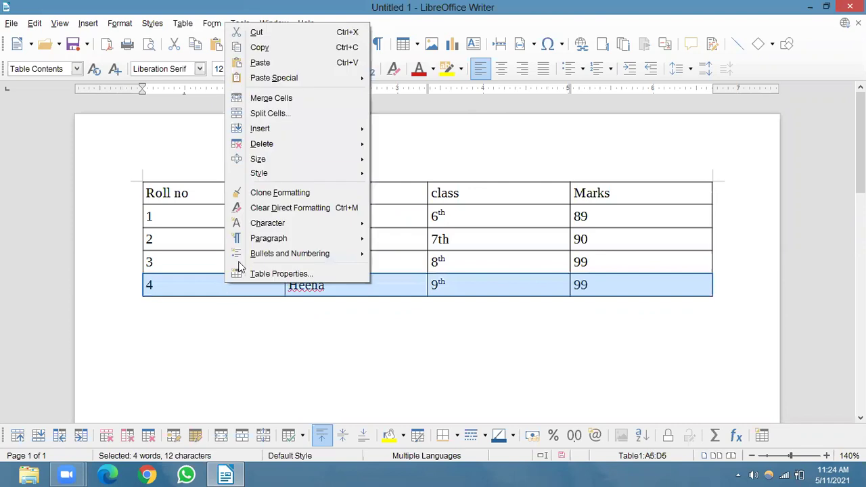
pyautogui.moveTo(290, 150)
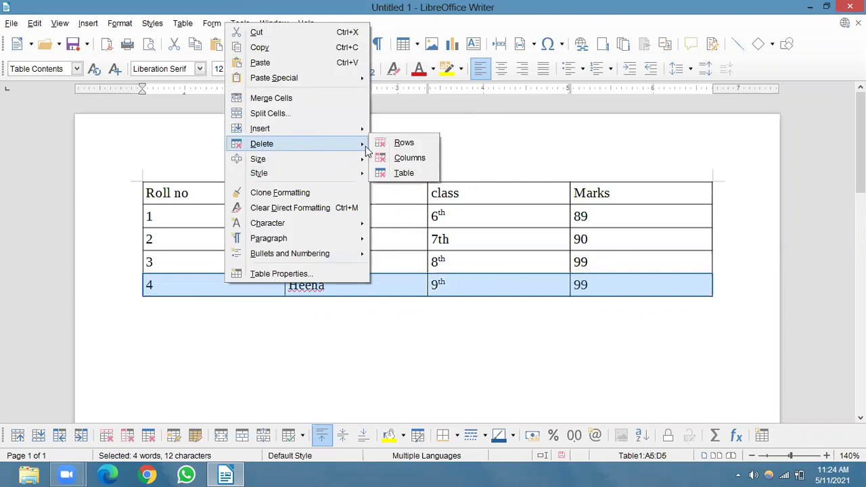
pyautogui.click(403, 143)
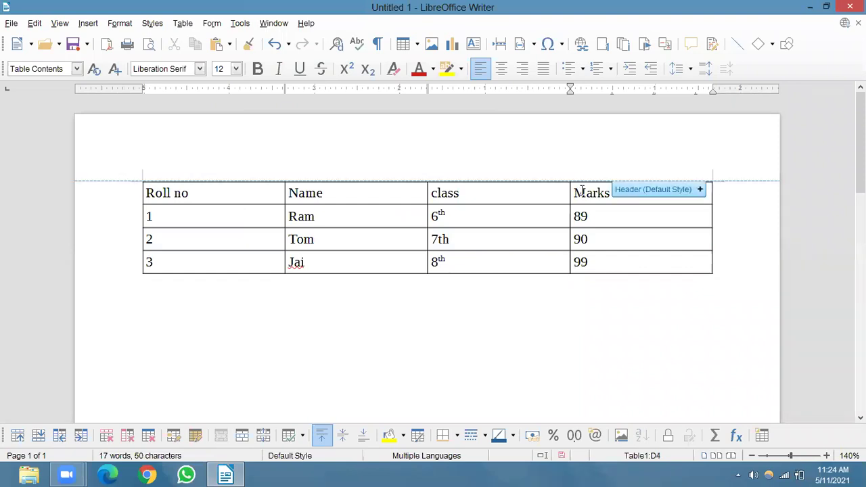
# Step: Delete the class column from the table
pyautogui.click(471, 179)
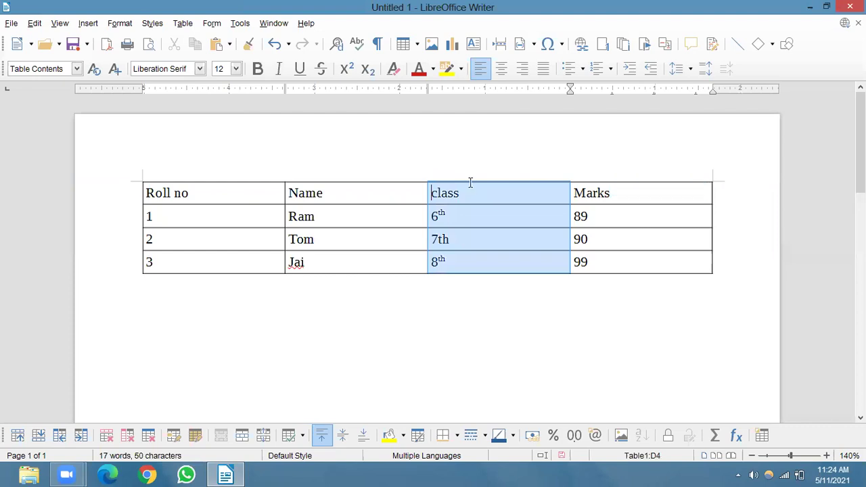
pyautogui.rightClick(468, 189)
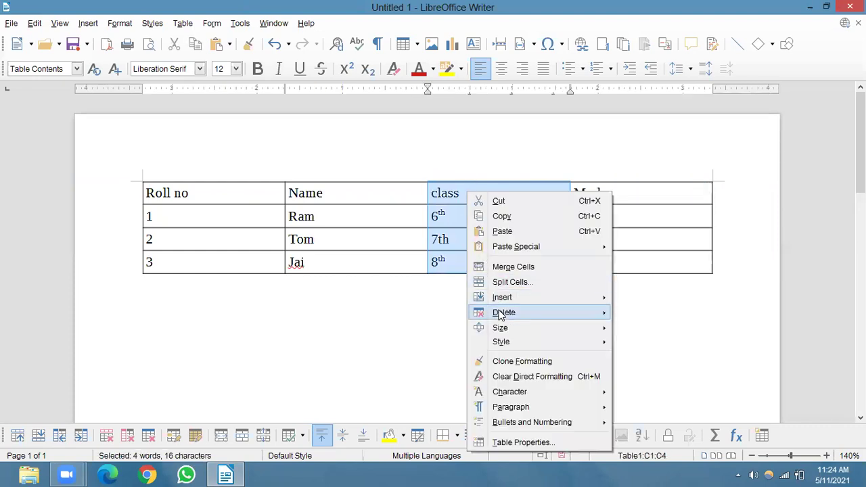
pyautogui.moveTo(504, 313)
pyautogui.click(649, 327)
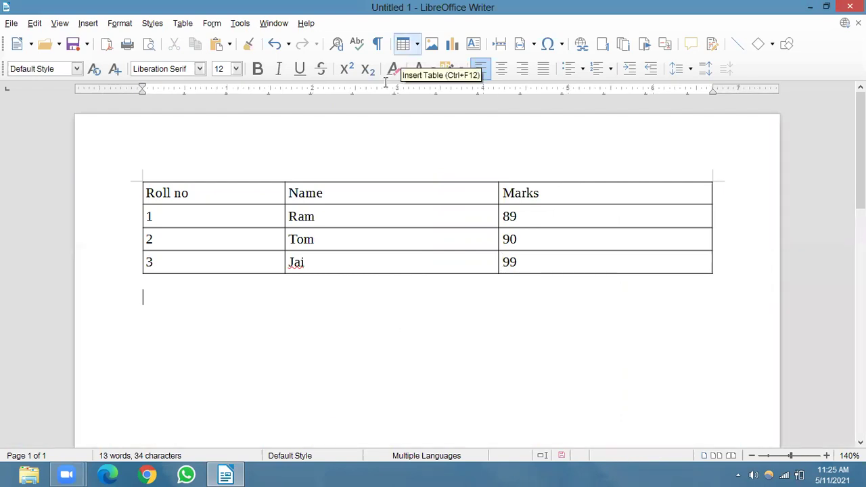
# Step: Split the table above the roll number 2 row, copying the heading into the second table
pyautogui.click(147, 239)
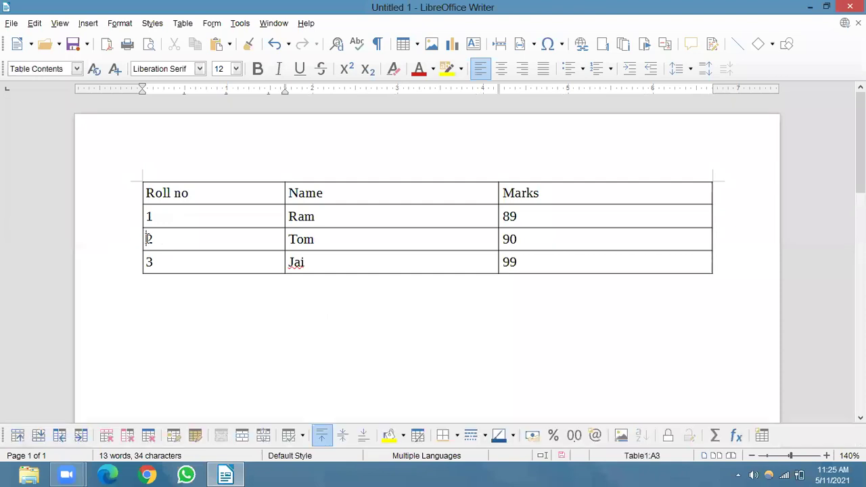
pyautogui.click(193, 24)
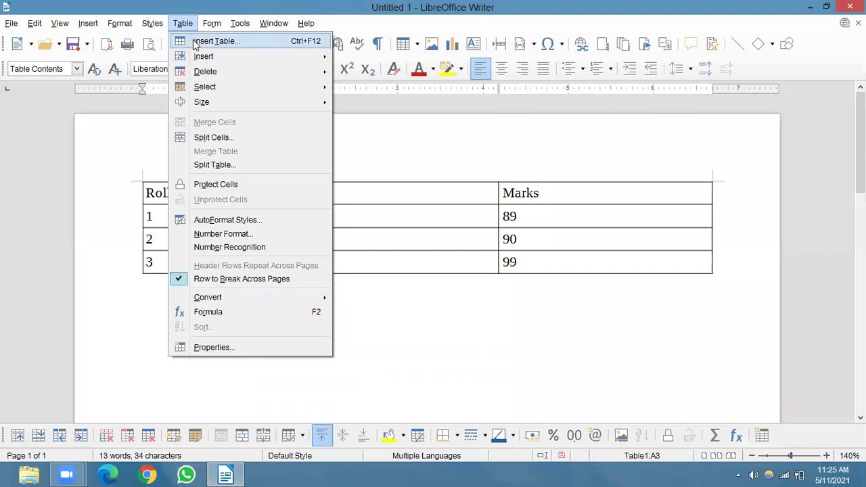
pyautogui.moveTo(202, 71)
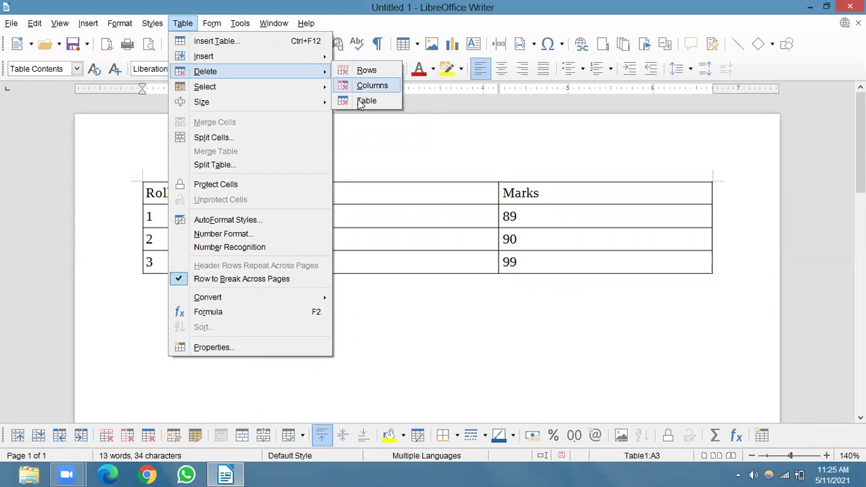
pyautogui.moveTo(247, 58)
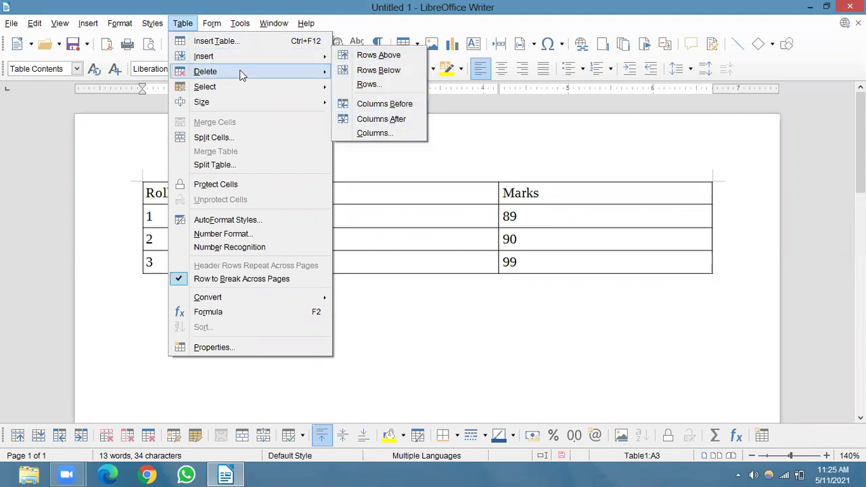
pyautogui.moveTo(240, 73)
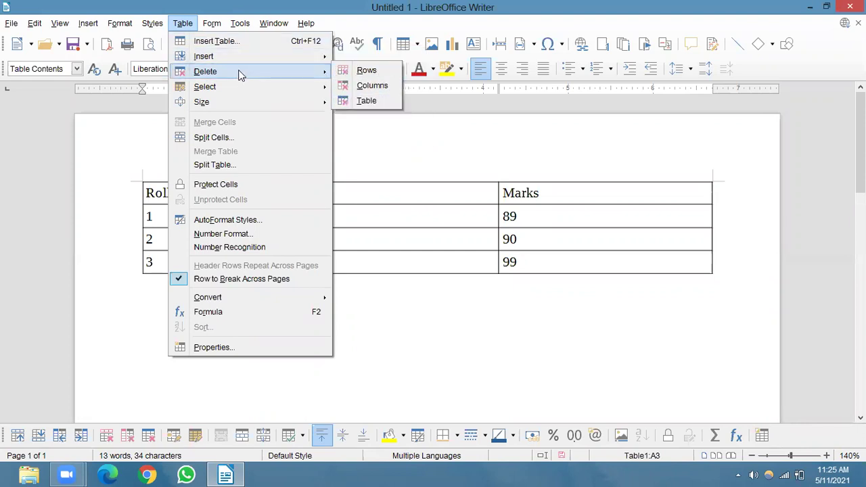
pyautogui.click(221, 167)
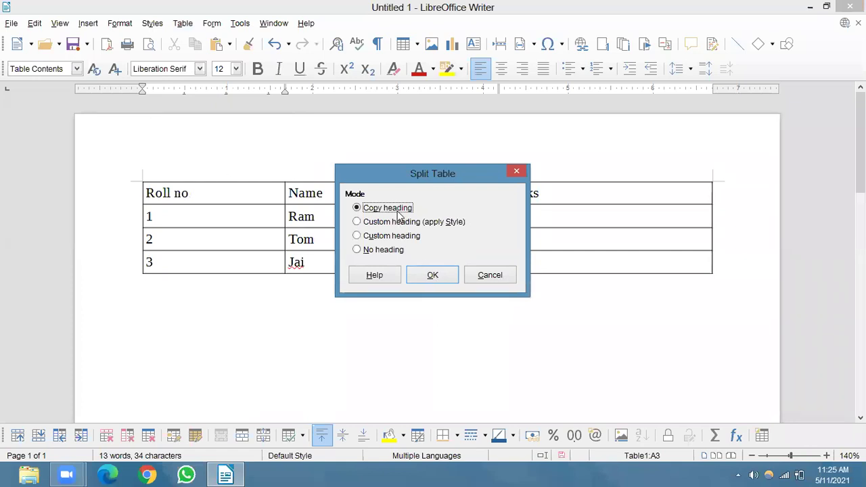
pyautogui.click(431, 275)
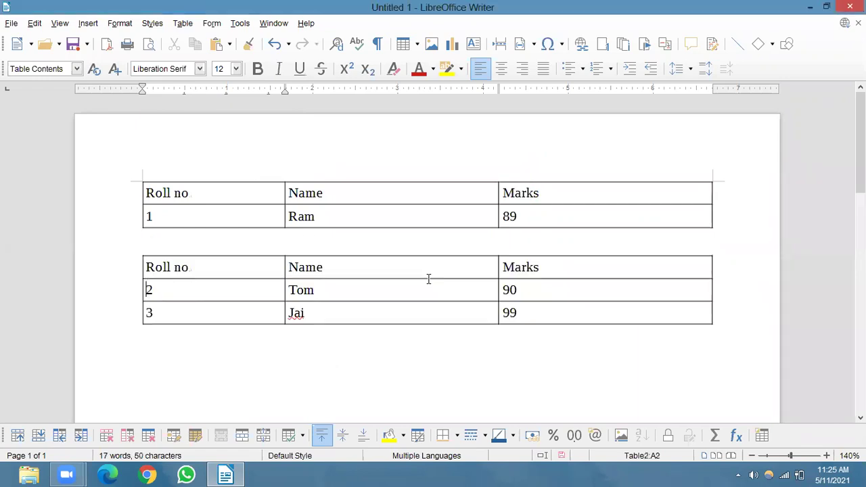
pyautogui.click(159, 245)
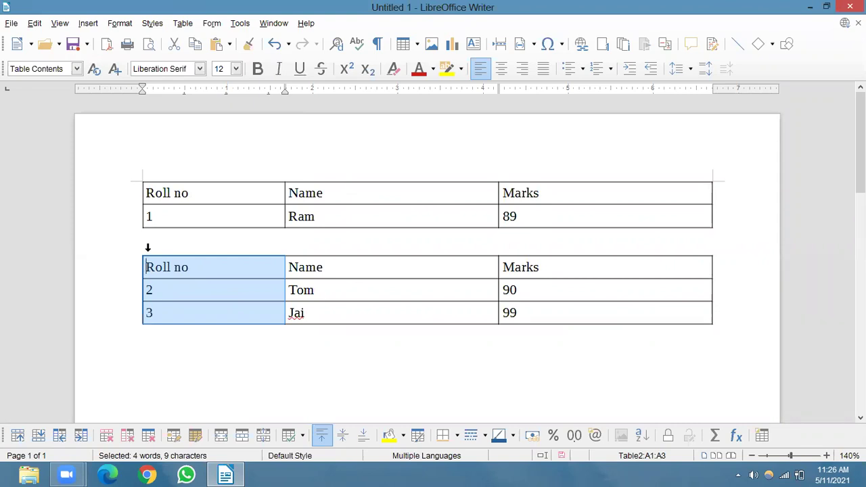
pyautogui.click(182, 25)
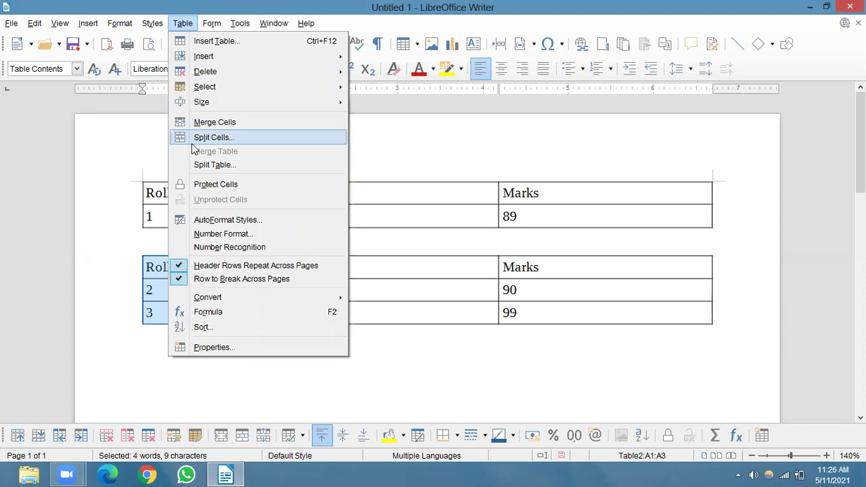
pyautogui.click(395, 221)
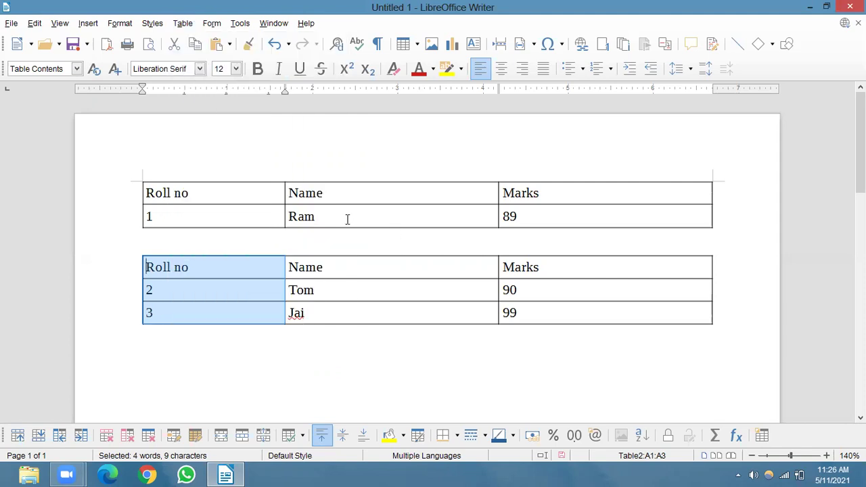
pyautogui.click(144, 184)
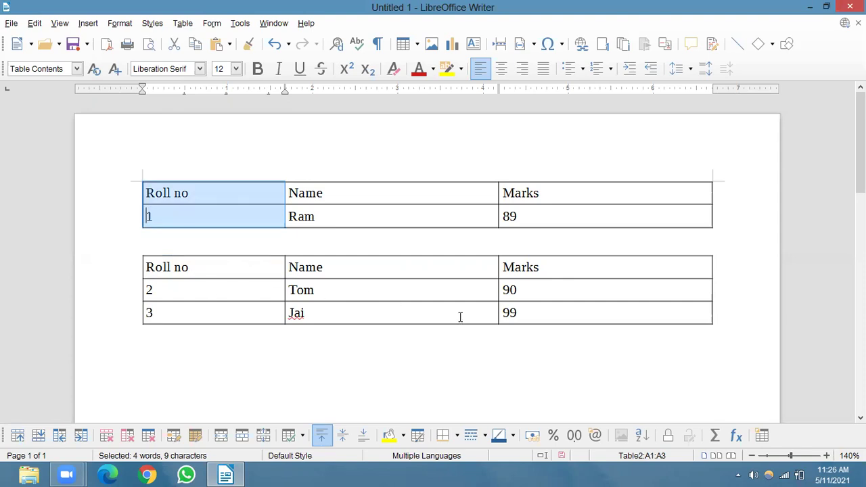
pyautogui.click(103, 189)
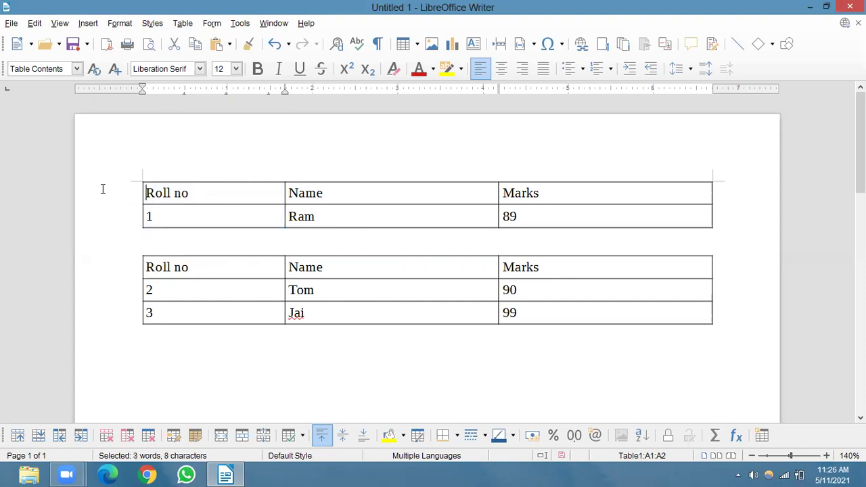
pyautogui.click(144, 236)
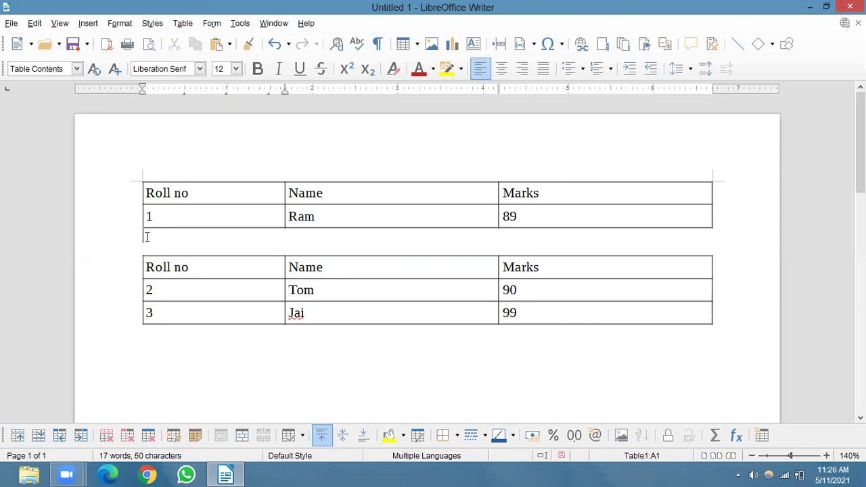
pyautogui.click(183, 23)
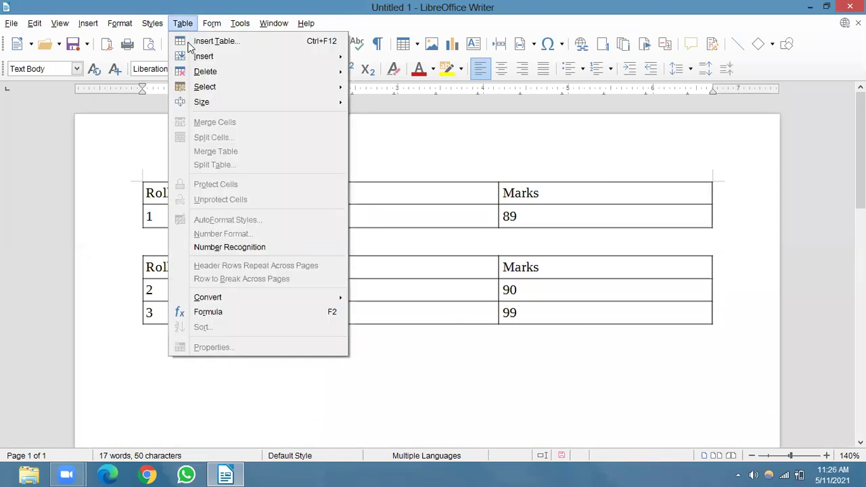
pyautogui.press('Escape')
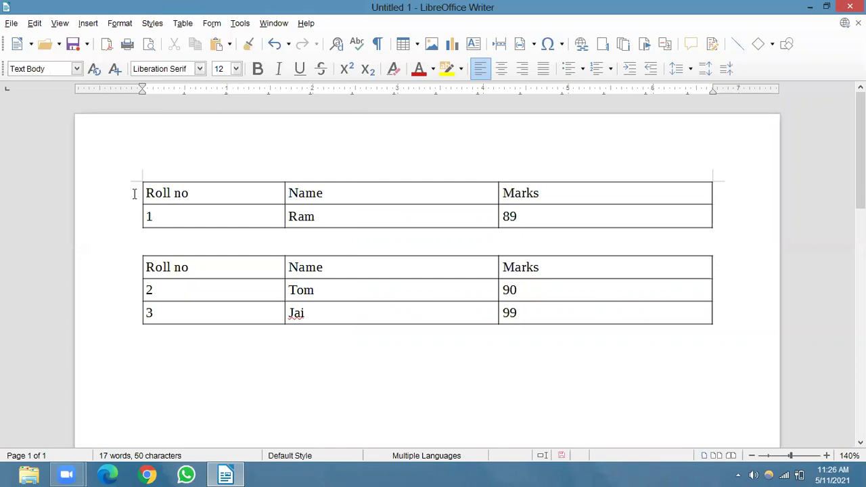
pyautogui.moveTo(132, 194); pyautogui.dragTo(129, 284)
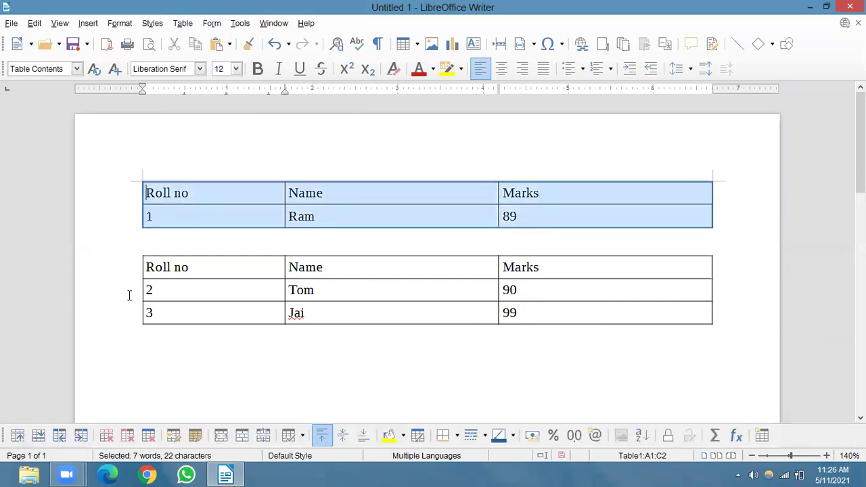
pyautogui.click(160, 242)
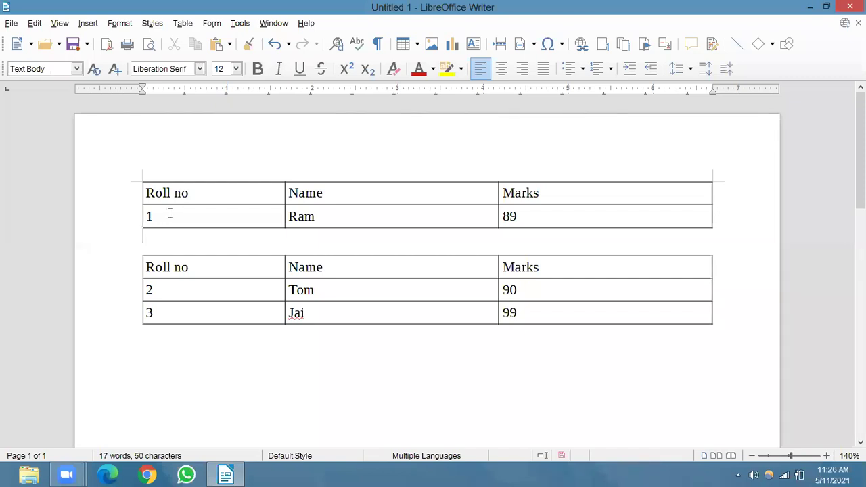
pyautogui.click(314, 268)
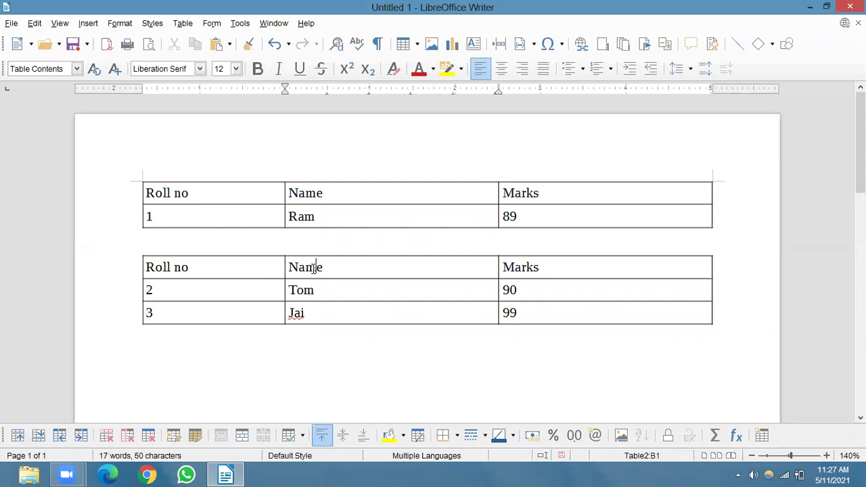
pyautogui.hotkey('alt', 'a')
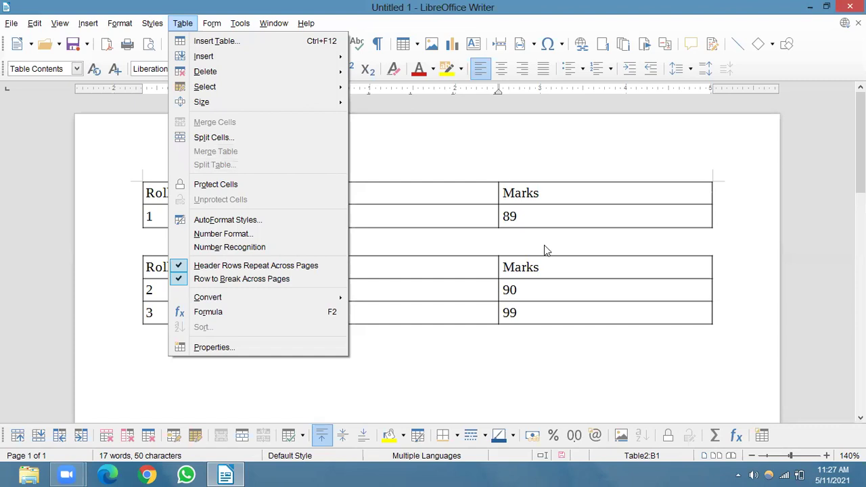
pyautogui.click(415, 267)
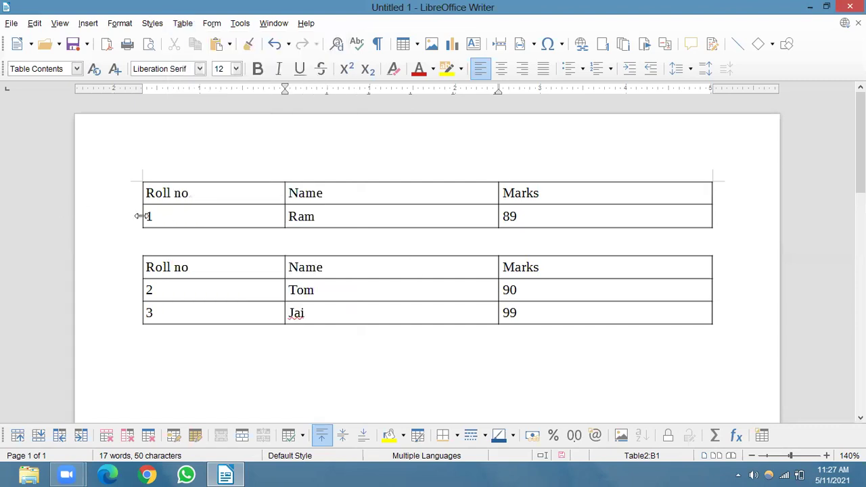
pyautogui.moveTo(150, 192); pyautogui.dragTo(163, 218)
# Step: Remove the empty paragraph between the two tables so they sit directly together
pyautogui.click(152, 246)
pyautogui.press('Delete')
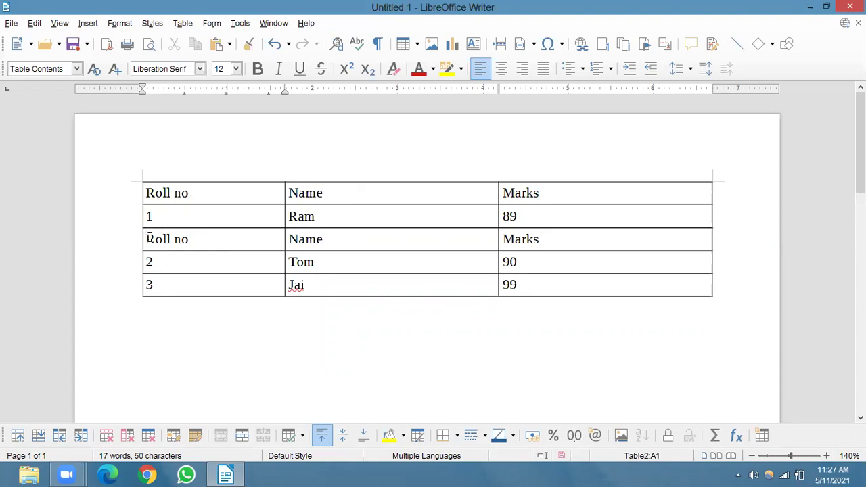
pyautogui.hotkey('ctrl', 'z')
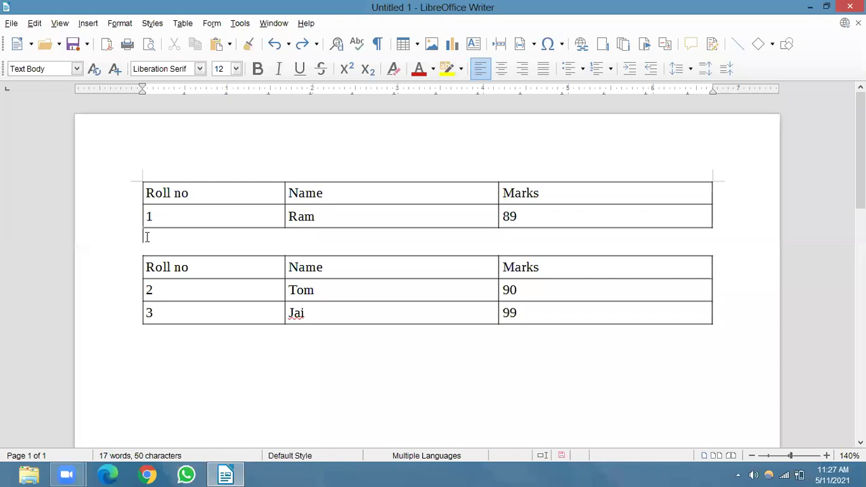
pyautogui.press('Delete')
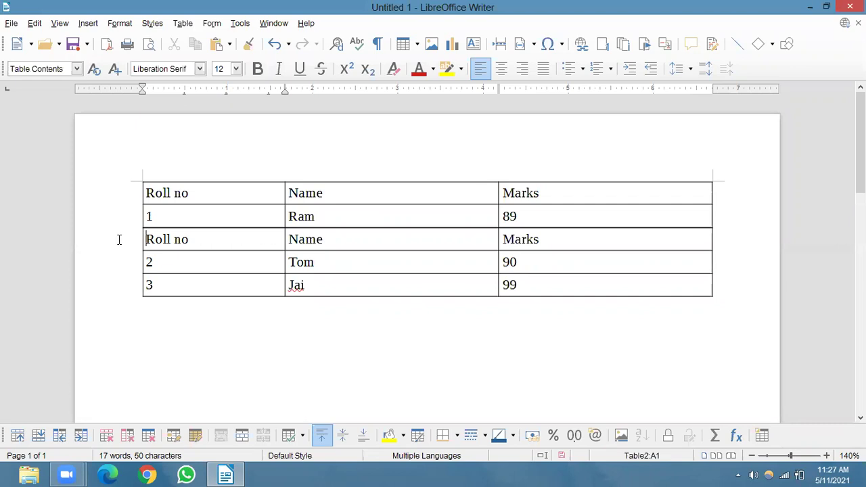
# Step: Merge the two adjoining tables into one table
pyautogui.click(133, 239)
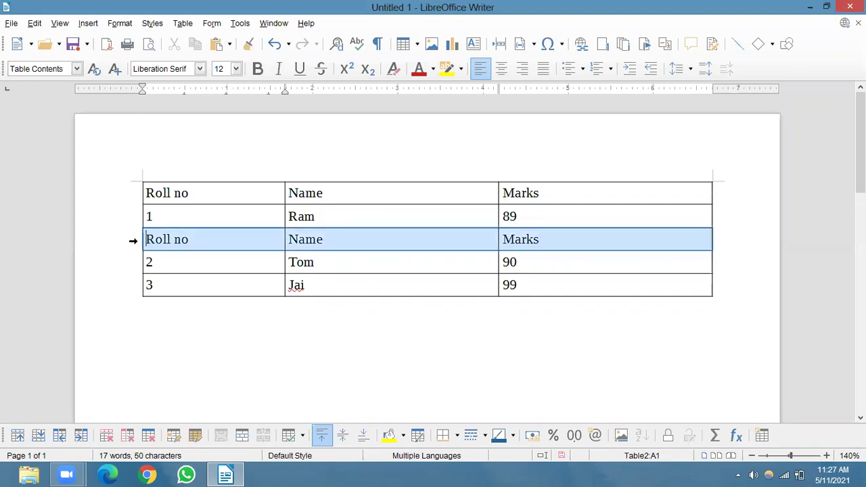
pyautogui.rightClick(233, 236)
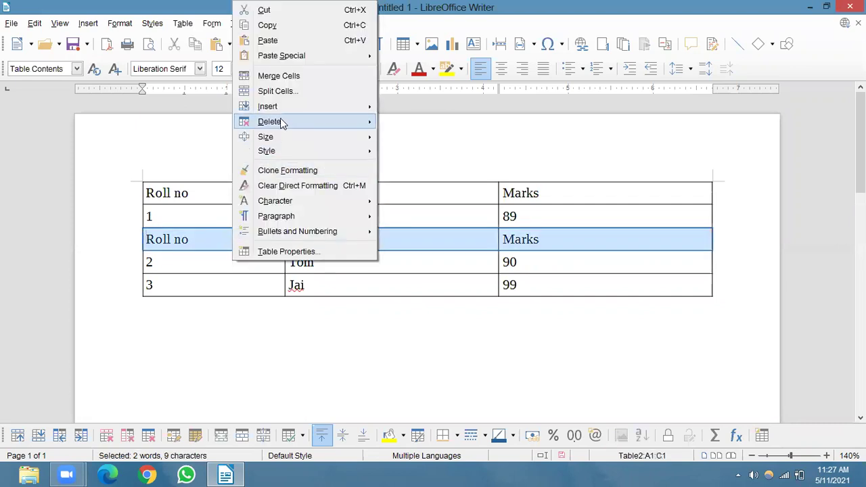
pyautogui.moveTo(283, 120)
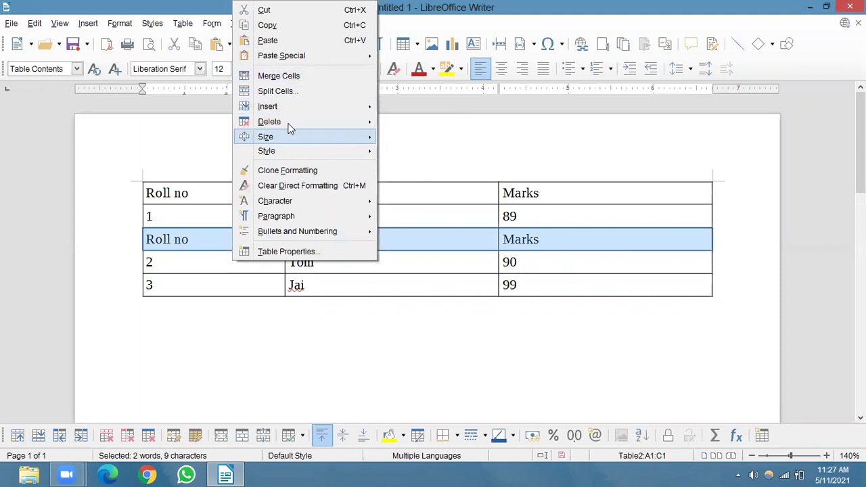
pyautogui.click(181, 25)
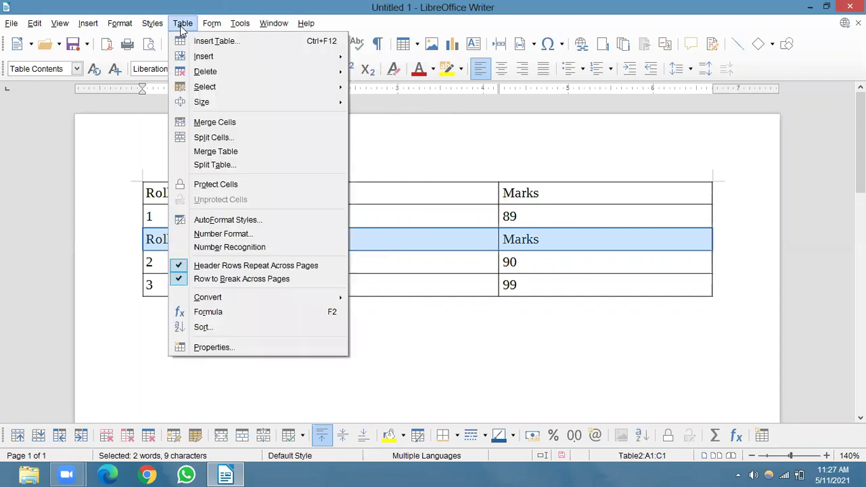
pyautogui.click(211, 153)
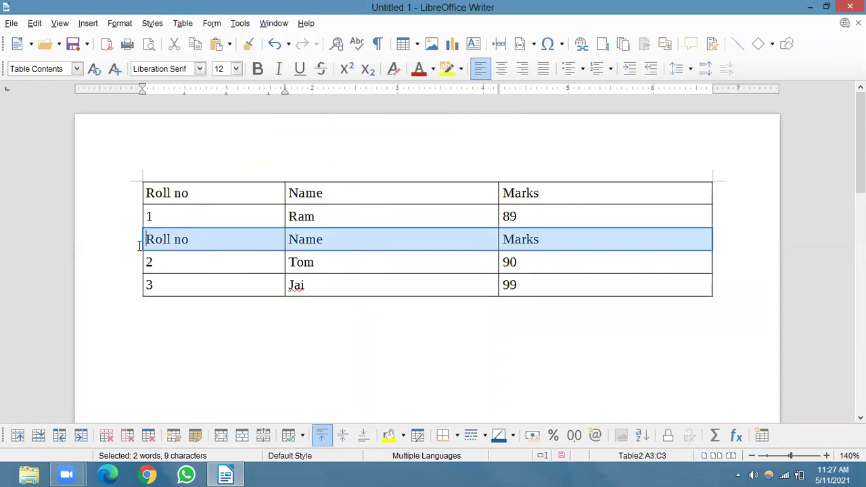
# Step: Delete the duplicate heading row above roll number 2
pyautogui.rightClick(210, 243)
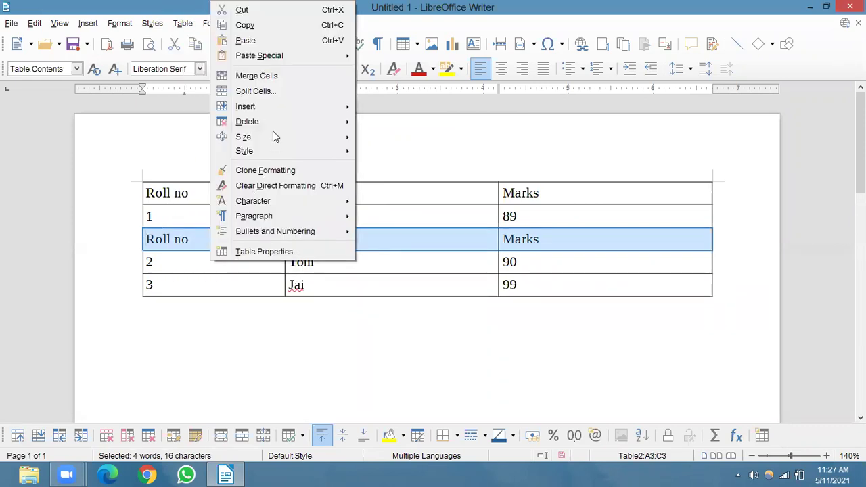
pyautogui.moveTo(273, 122)
pyautogui.click(389, 120)
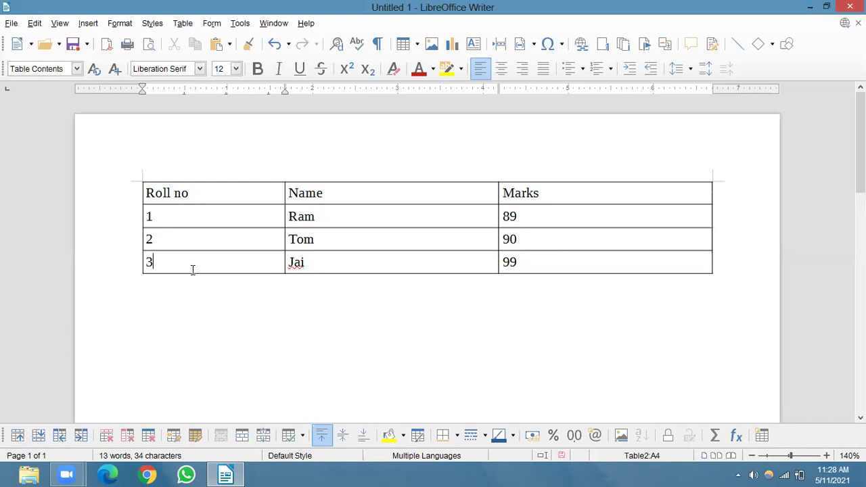
# Step: Delete the entire marks table and undo the deletion
pyautogui.click(187, 192)
pyautogui.click(180, 24)
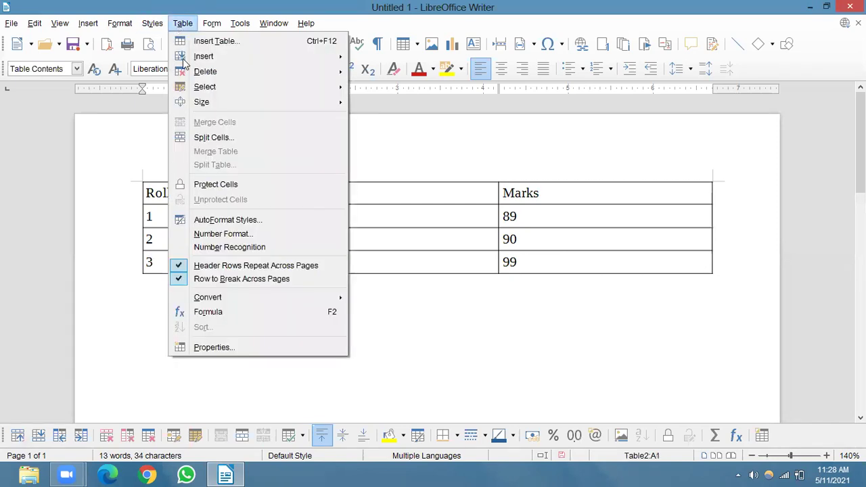
pyautogui.moveTo(196, 72)
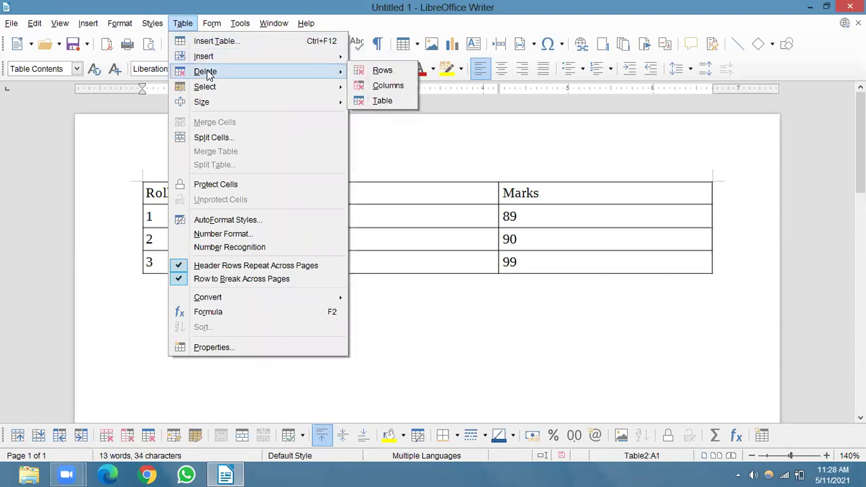
pyautogui.click(383, 100)
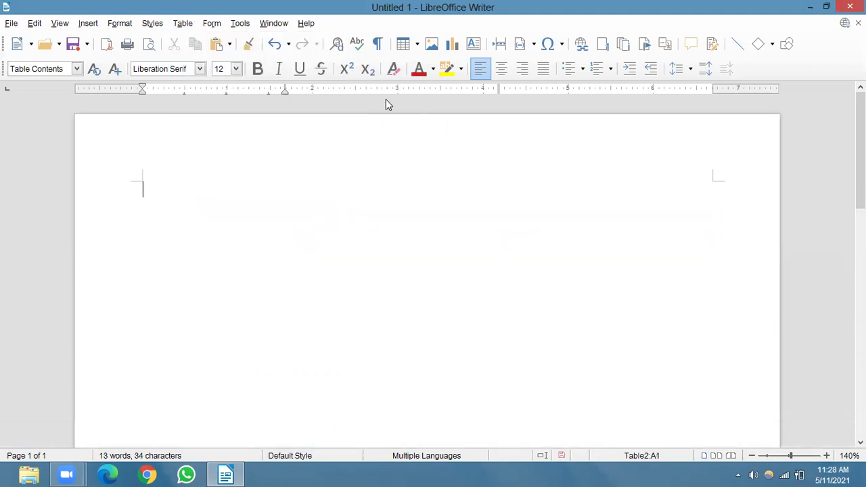
pyautogui.hotkey('ctrl', 'z')
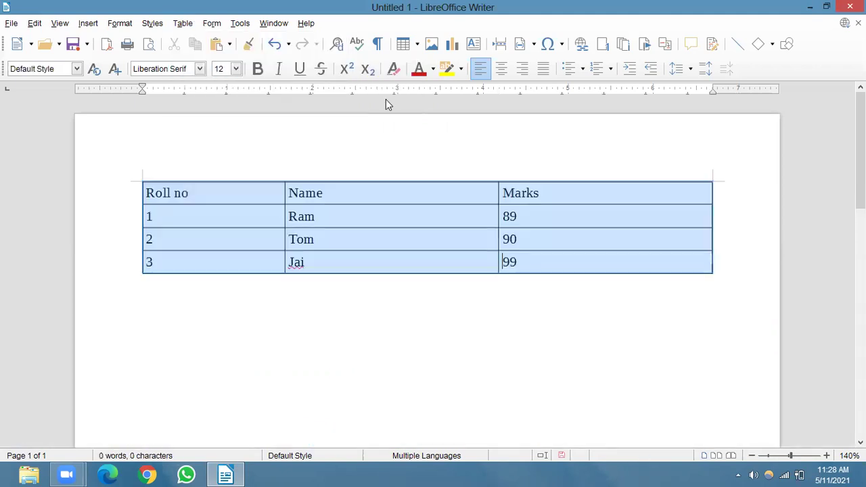
pyautogui.click(229, 216)
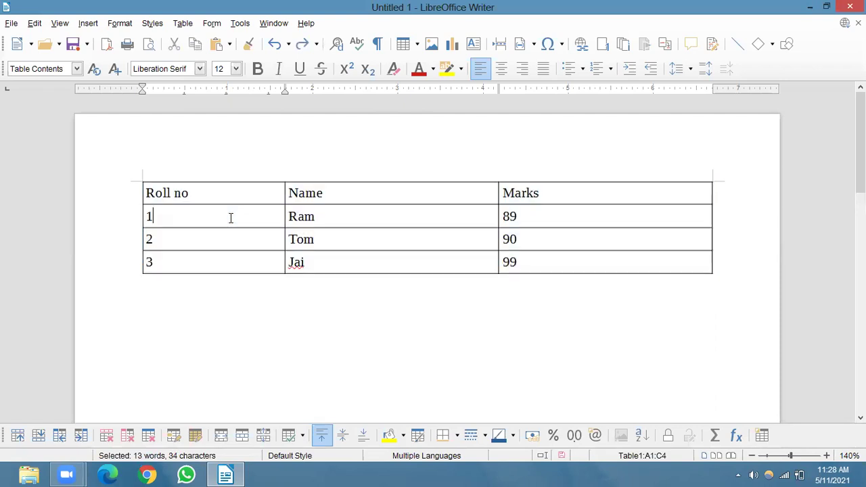
# Step: Select the cell holding roll number 1, and after that the Name cell of roll number 2
pyautogui.click(184, 25)
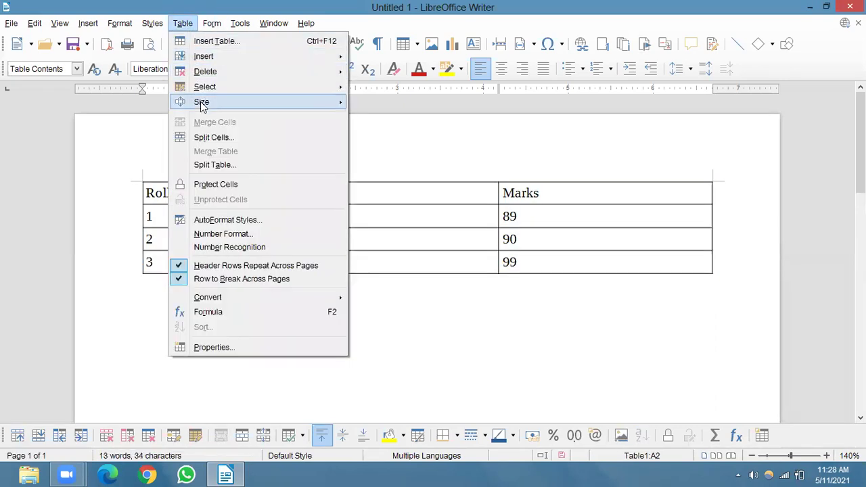
pyautogui.moveTo(208, 93)
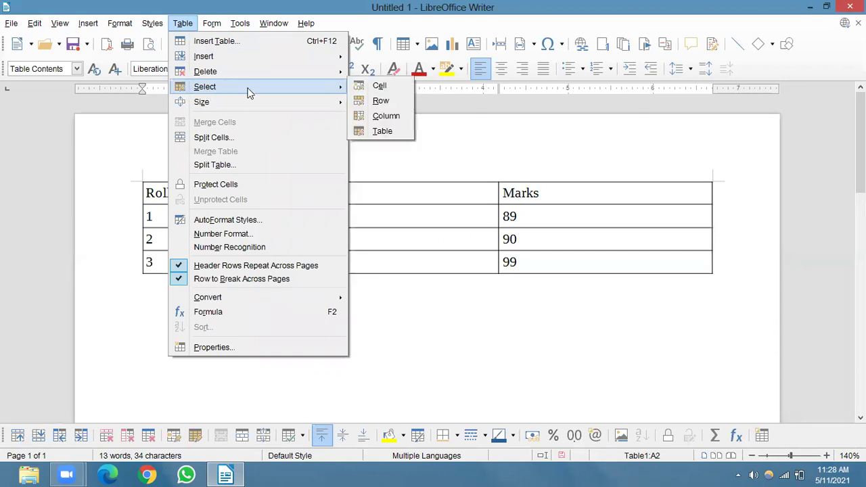
pyautogui.click(379, 86)
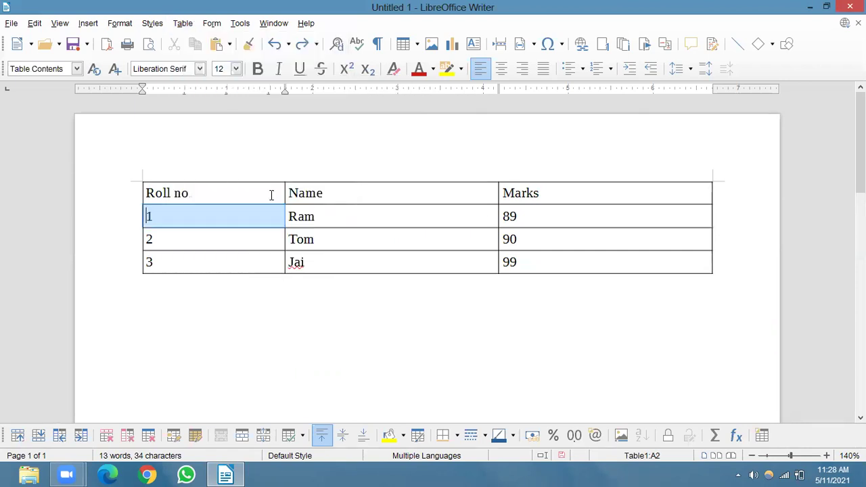
pyautogui.click(419, 239)
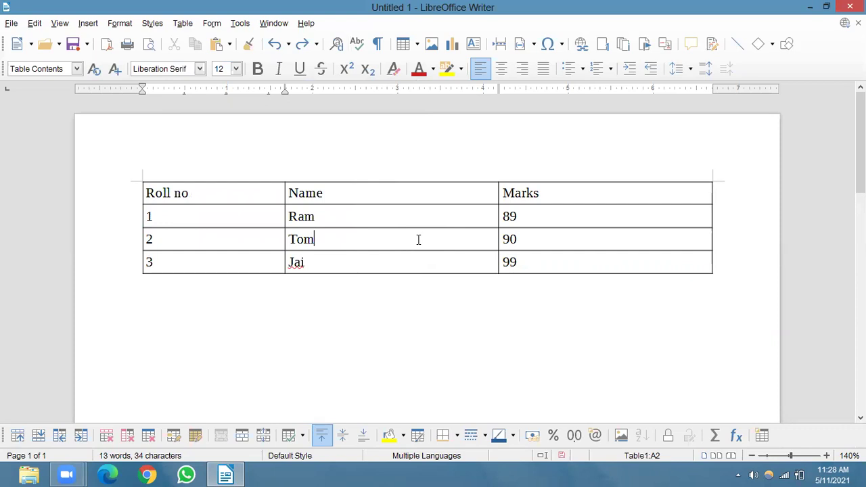
pyautogui.click(182, 23)
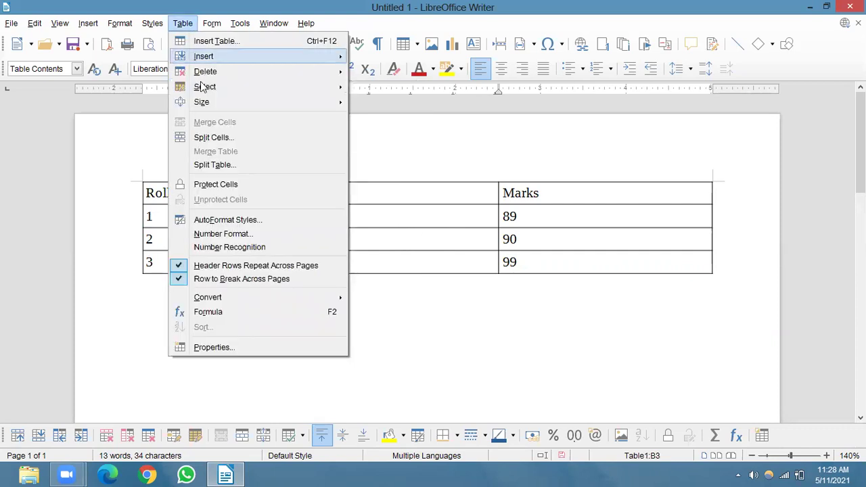
pyautogui.moveTo(203, 87)
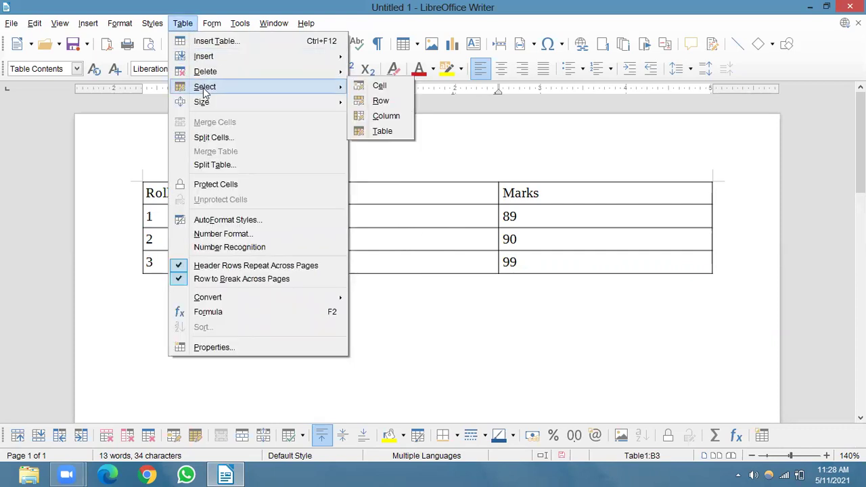
pyautogui.click(379, 85)
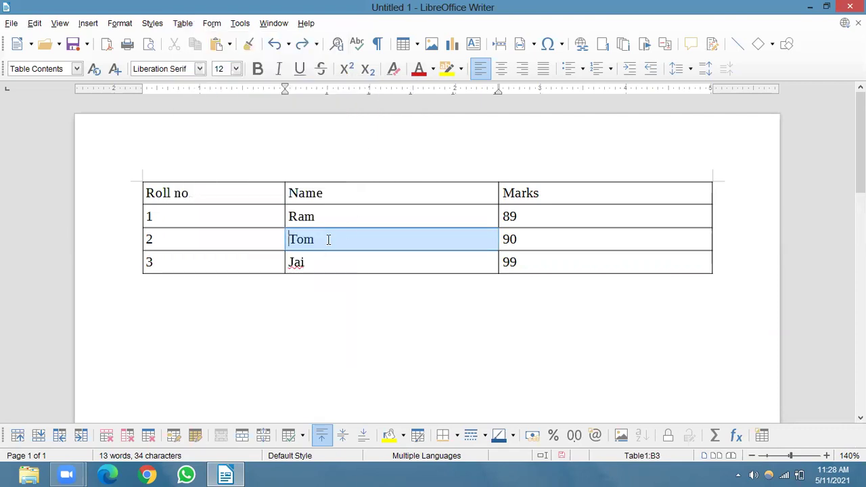
# Step: Select the entire row of roll number 2, and after that the whole Name column
pyautogui.click(181, 25)
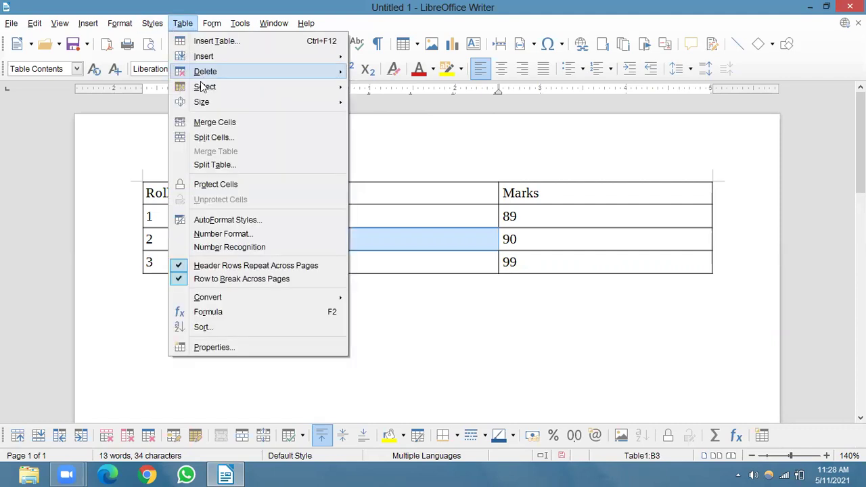
pyautogui.moveTo(206, 88)
pyautogui.click(379, 101)
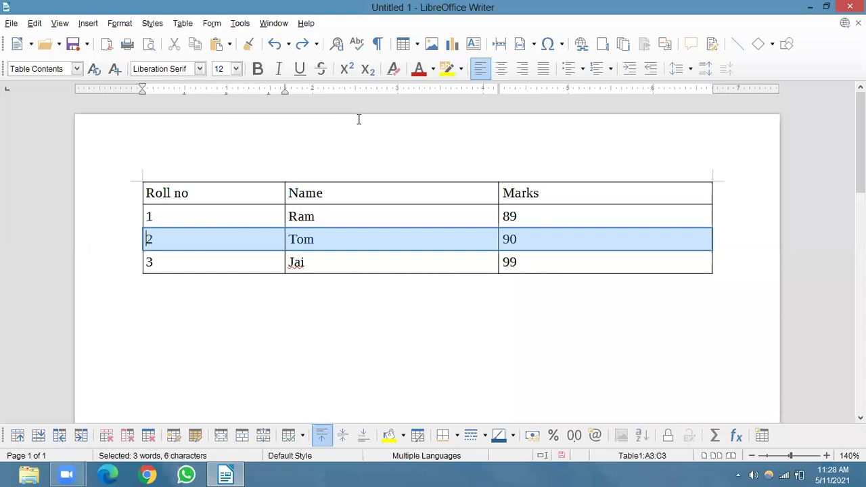
pyautogui.click(397, 239)
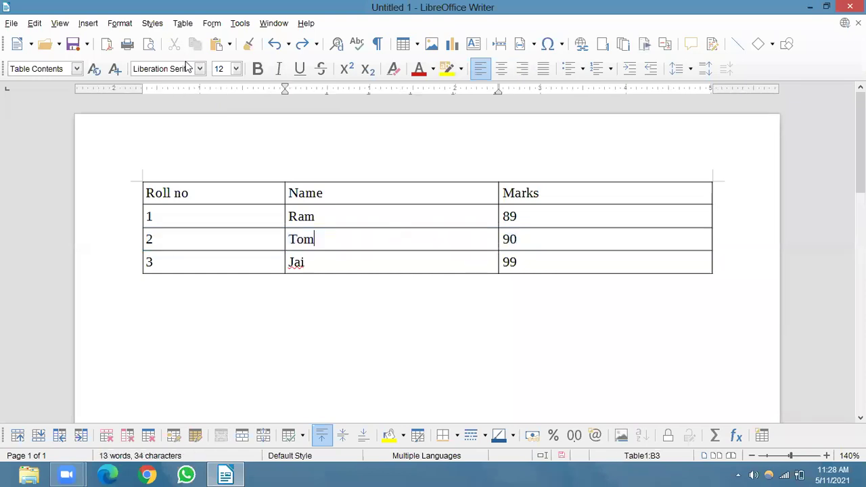
pyautogui.click(188, 25)
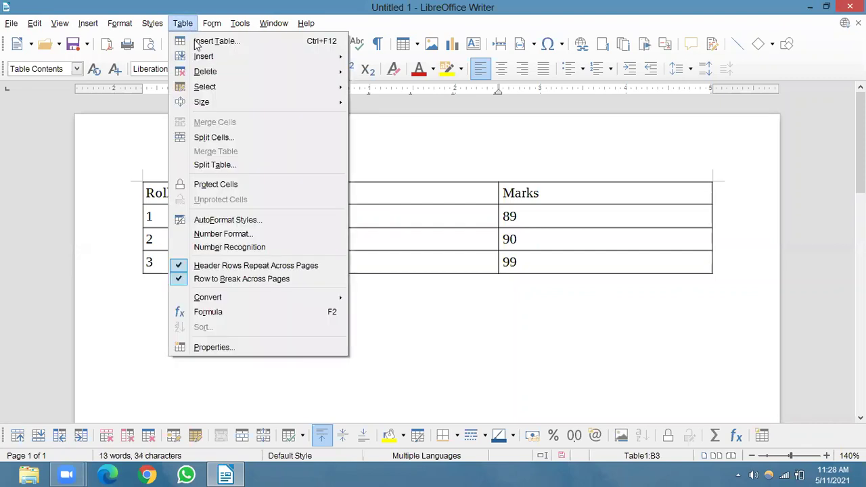
pyautogui.moveTo(214, 87)
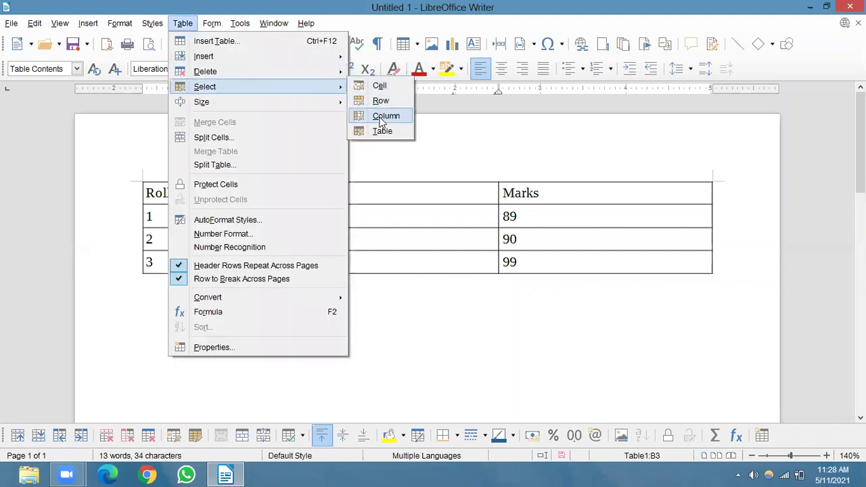
pyautogui.click(368, 116)
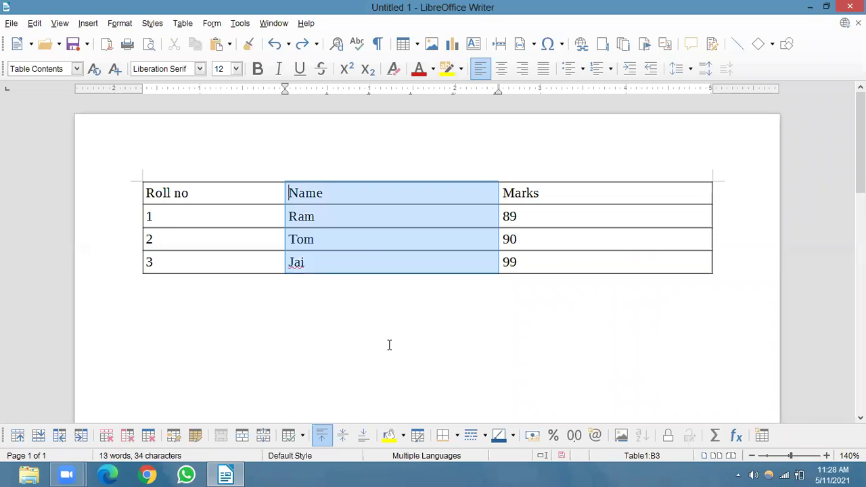
pyautogui.click(339, 257)
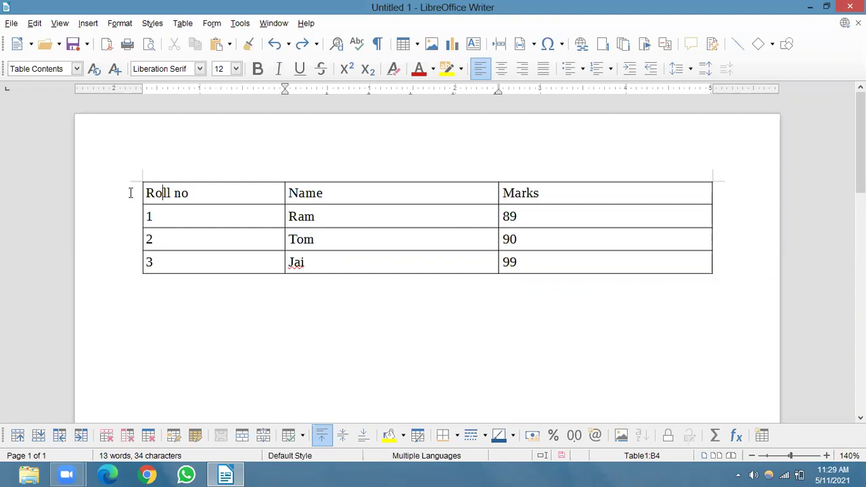
# Step: Copy the whole marks table and paste the copy a few lines below the original
pyautogui.moveTo(136, 193); pyautogui.dragTo(135, 272)
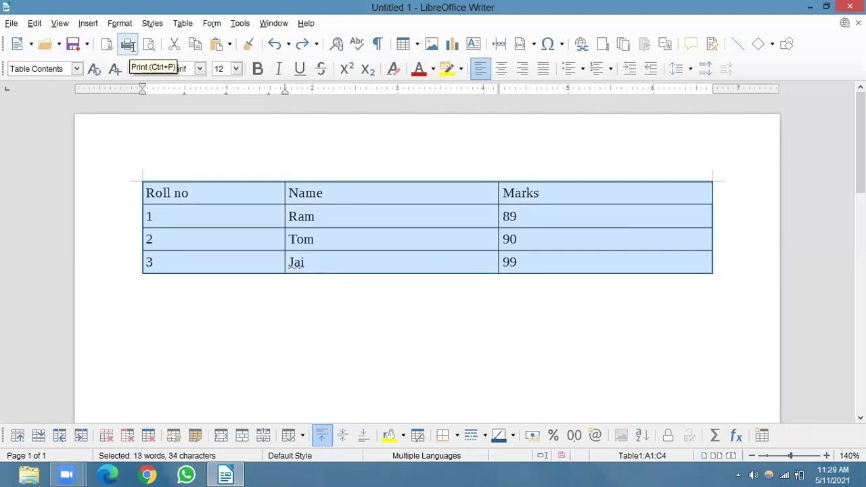
pyautogui.click(196, 44)
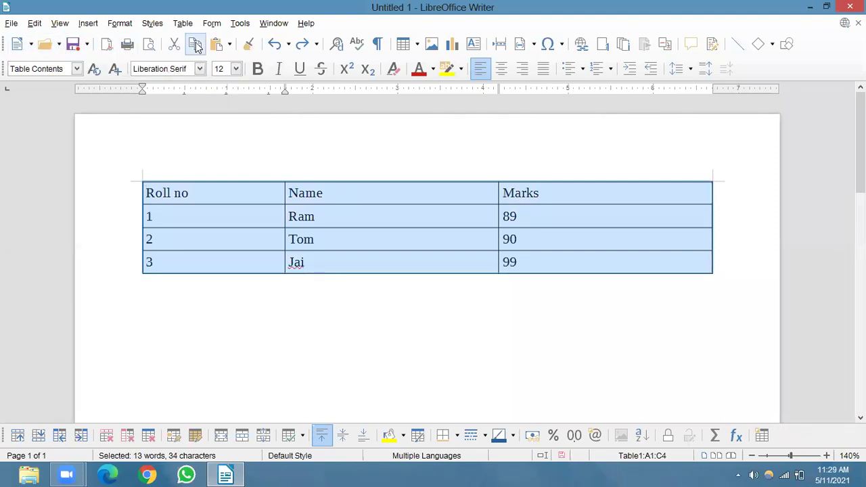
pyautogui.click(158, 324)
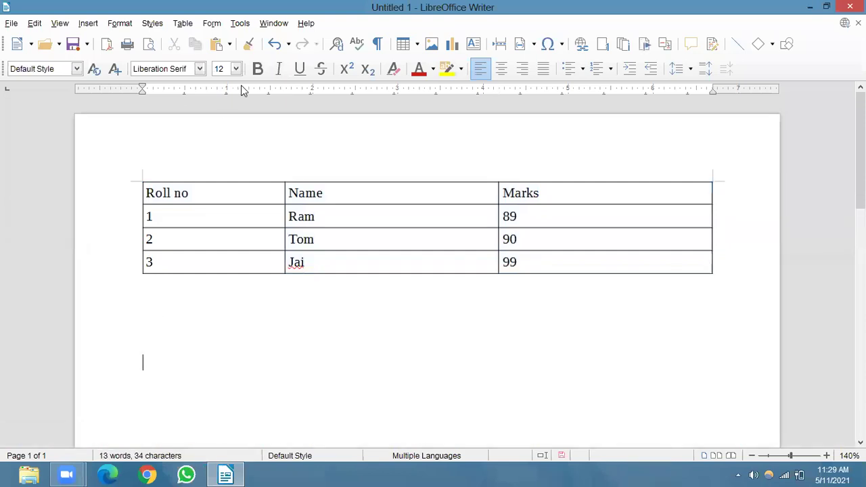
pyautogui.click(216, 46)
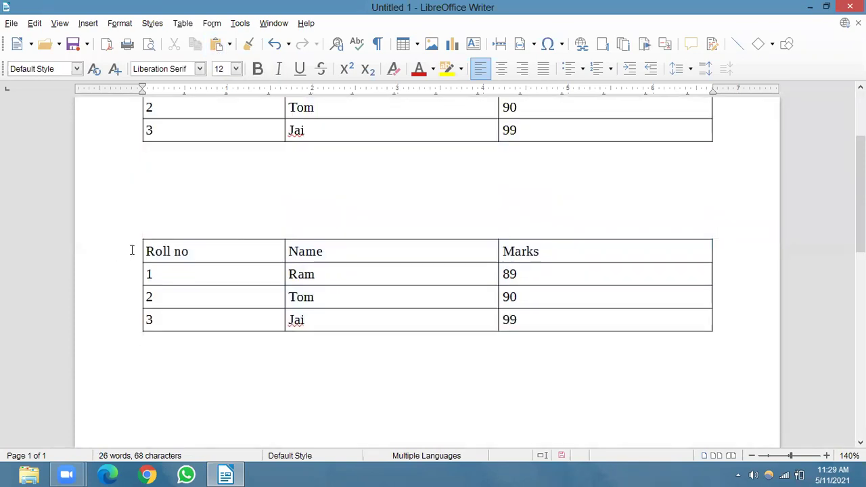
# Step: Cut the copied marks table and paste it onto a new second page
pyautogui.moveTo(140, 253); pyautogui.dragTo(126, 327)
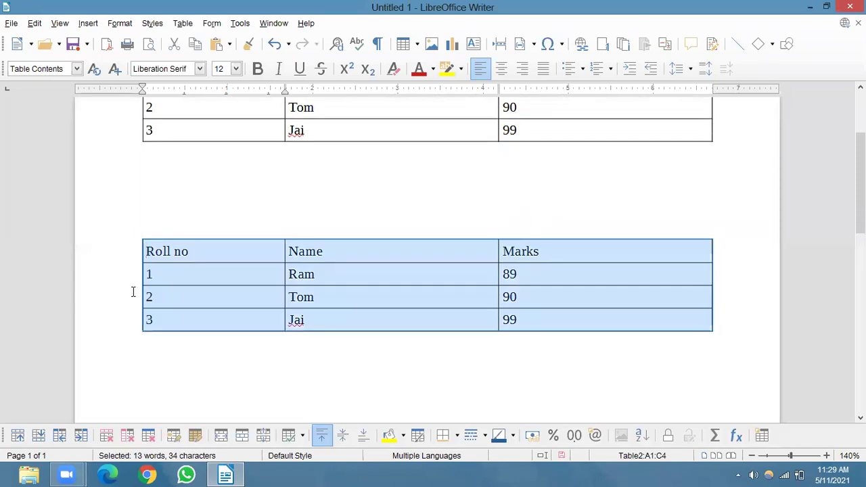
pyautogui.click(174, 44)
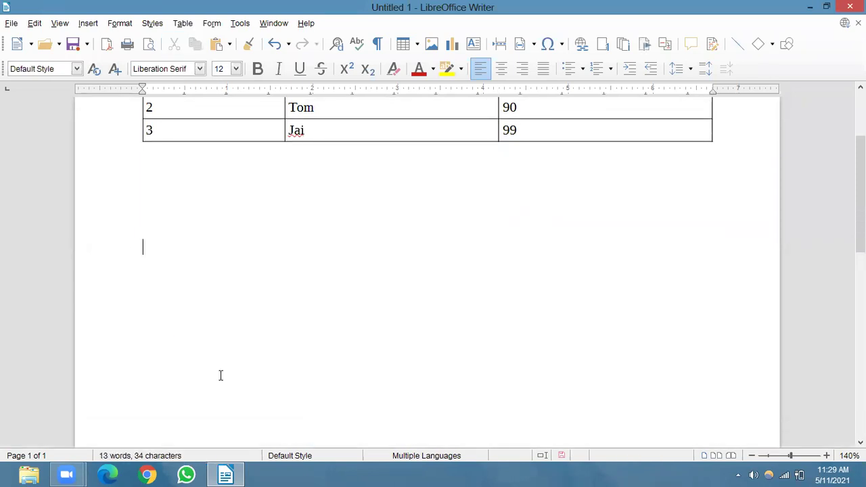
pyautogui.scroll(-1, 225, 316)
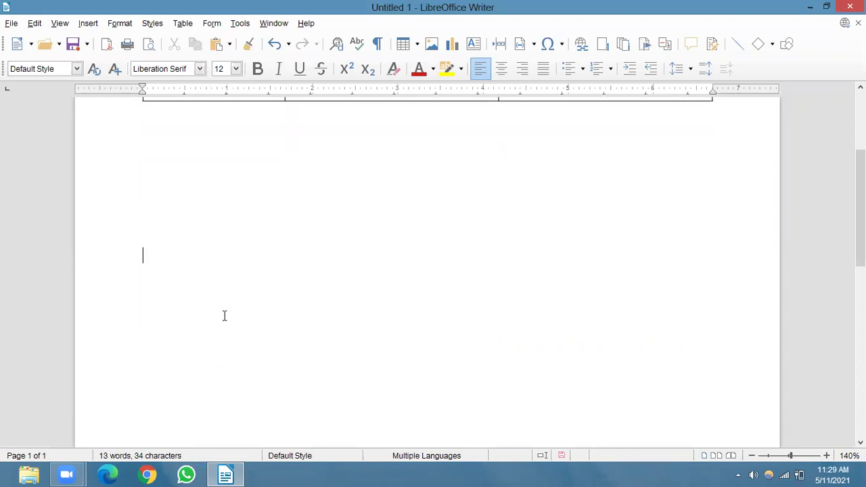
pyautogui.scroll(-2, 225, 316)
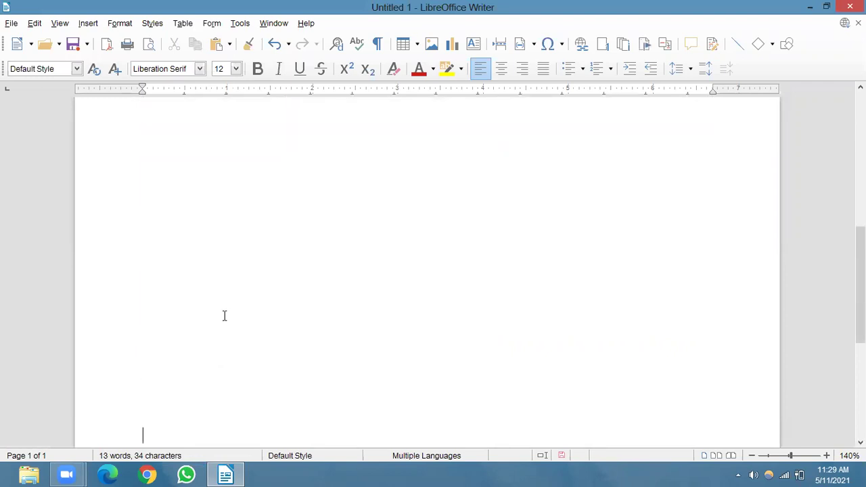
pyautogui.scroll(-2, 225, 316)
pyautogui.scroll(-2, 225, 316)
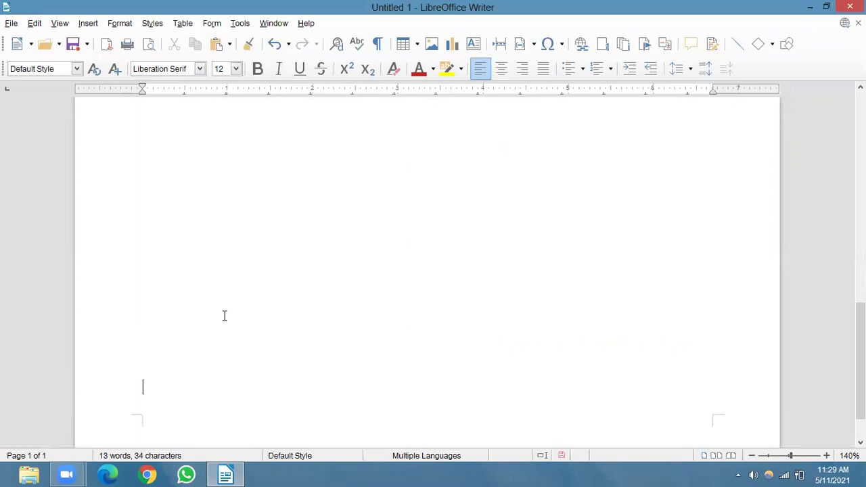
pyautogui.hotkey('ctrl', 'Return')
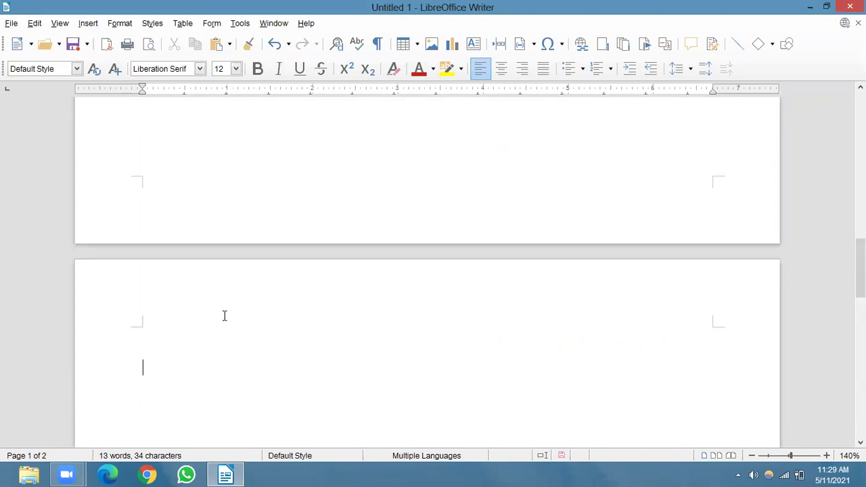
pyautogui.click(217, 45)
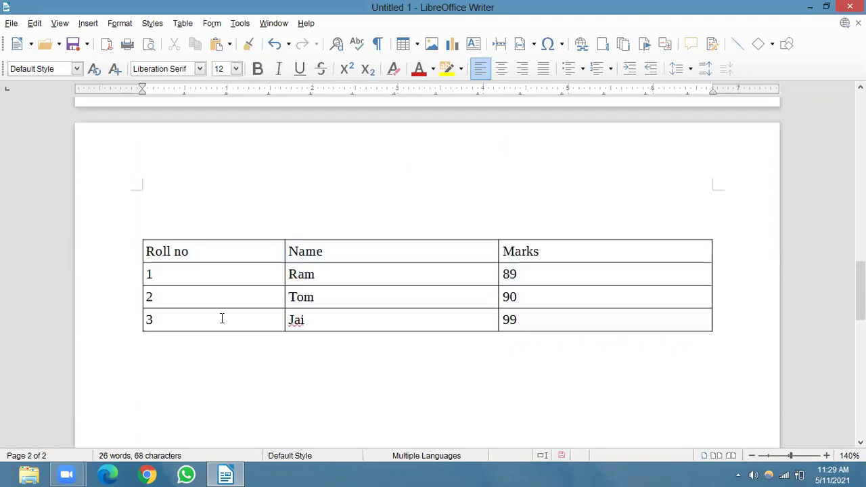
# Step: Insert an empty row above the heading row of the marks table on the first page
pyautogui.scroll(10, 221, 318)
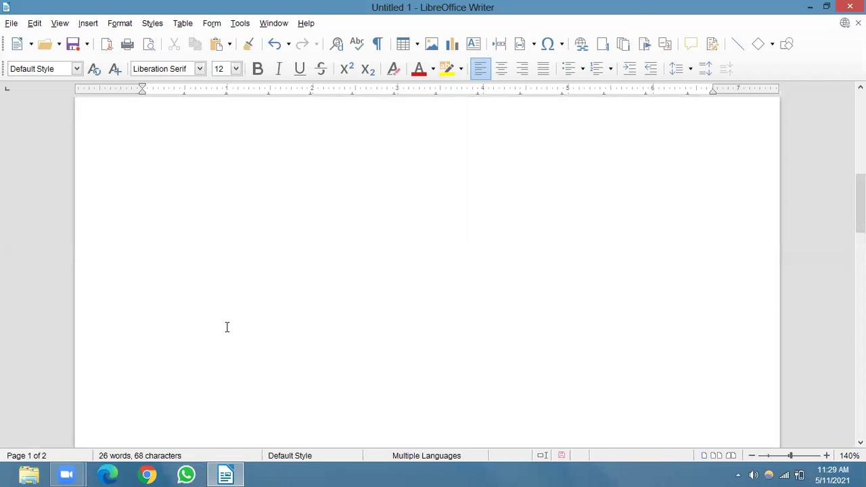
pyautogui.scroll(-10, 243, 331)
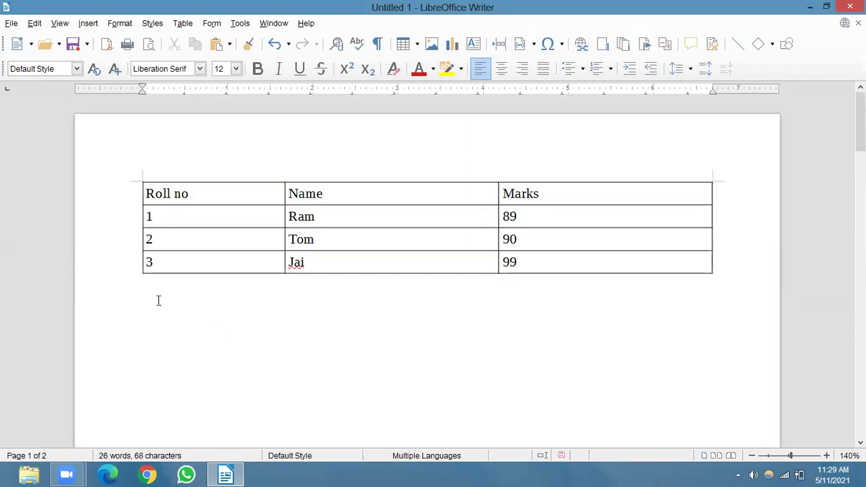
pyautogui.click(181, 25)
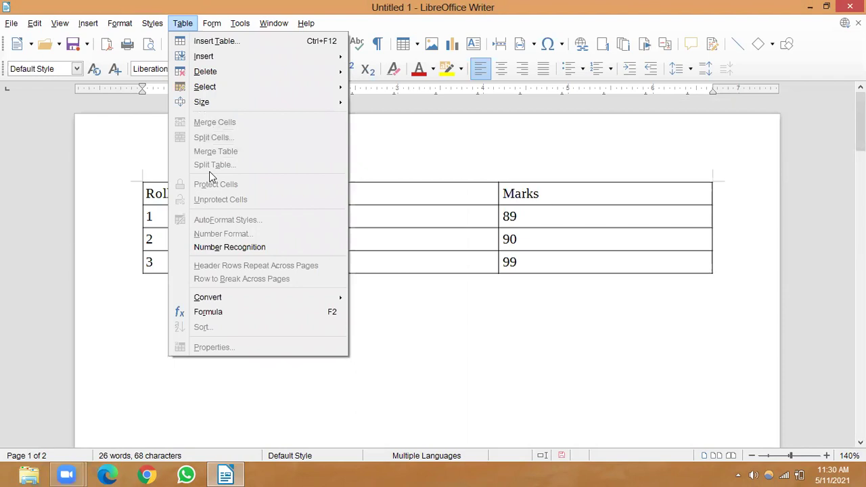
pyautogui.click(454, 219)
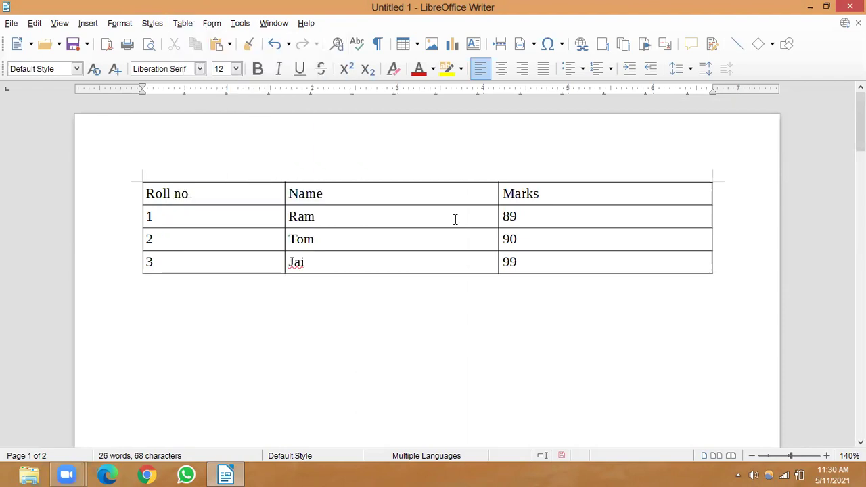
pyautogui.click(140, 194)
pyautogui.rightClick(253, 196)
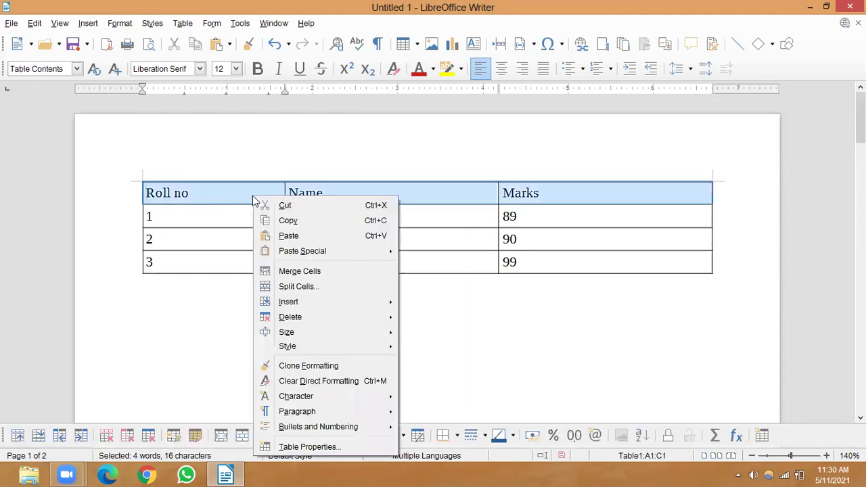
pyautogui.moveTo(285, 303)
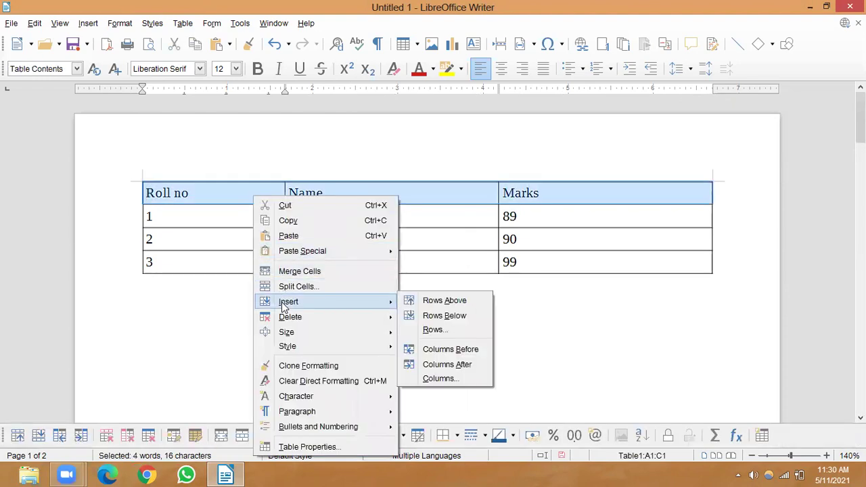
pyautogui.click(431, 306)
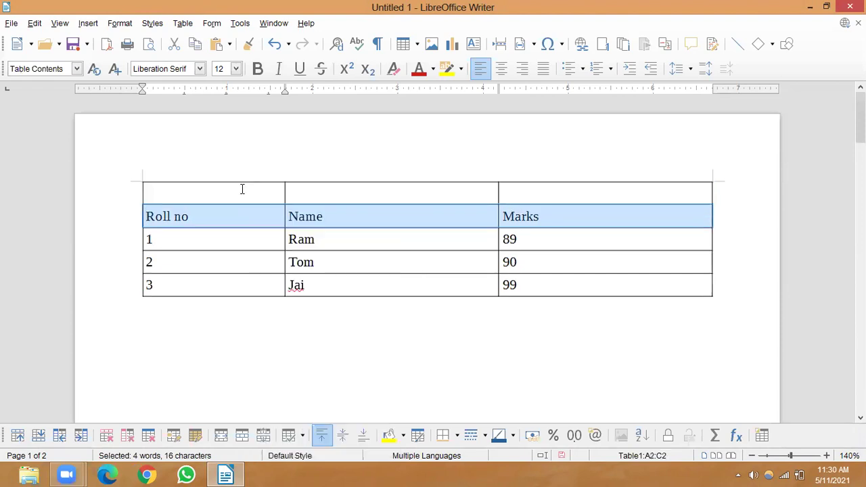
# Step: Merge the three cells of the empty row above the headings into one cell
pyautogui.click(242, 188)
pyautogui.moveTo(216, 191); pyautogui.dragTo(553, 195)
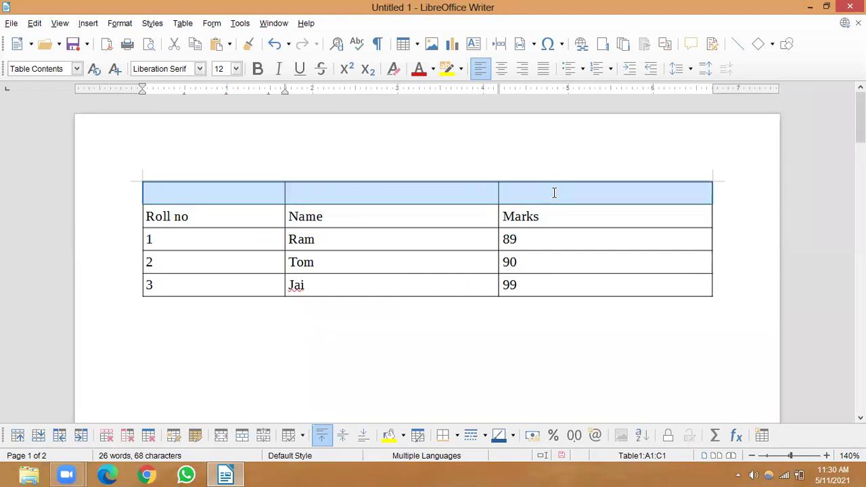
pyautogui.click(181, 26)
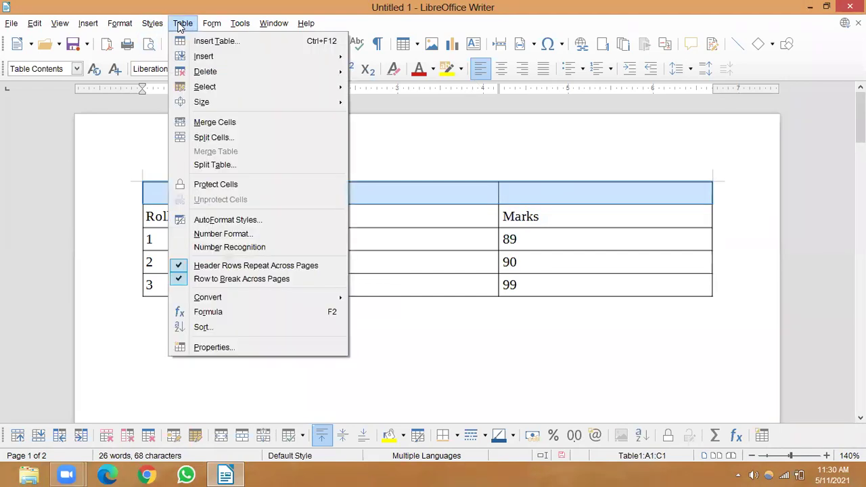
pyautogui.click(212, 124)
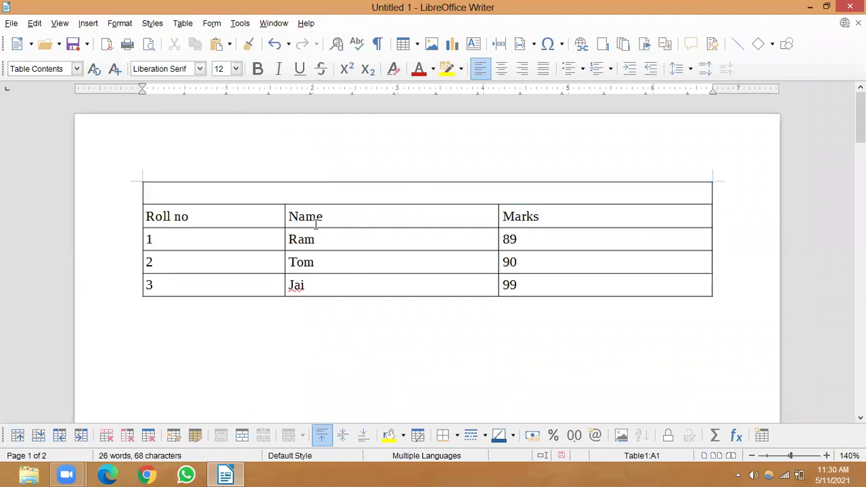
# Step: Add a blank line above the marks table and set the merged top cell's font size to 18
pyautogui.press('Return')
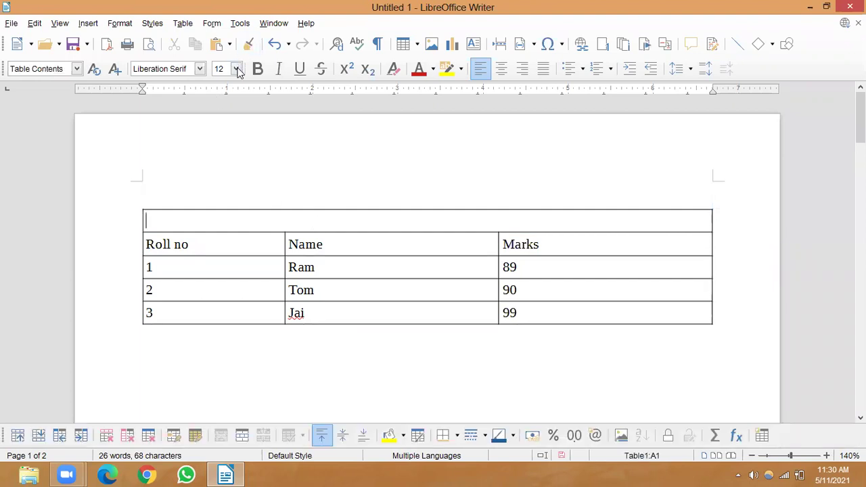
pyautogui.click(236, 69)
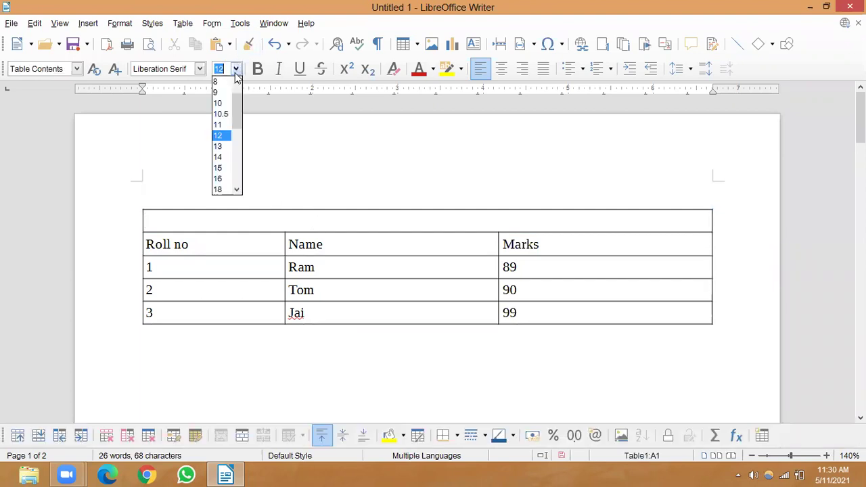
pyautogui.click(221, 190)
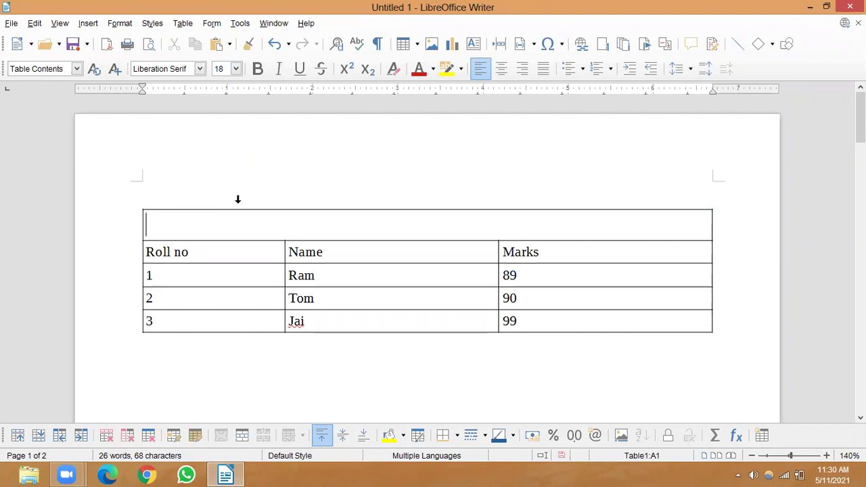
# Step: Enter the title Growell Public School in the merged top cell, leaving one blank line above it
pyautogui.press('Return')
pyautogui.press('Return')
pyautogui.press('Return')
pyautogui.press('Return')
pyautogui.press('Return')
pyautogui.press('Return')
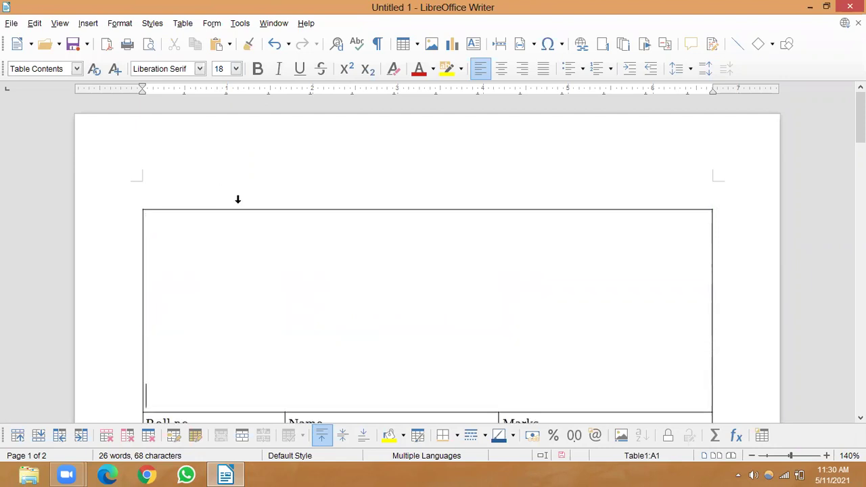
pyautogui.press('BackSpace')
pyautogui.press('BackSpace')
pyautogui.press('BackSpace')
pyautogui.press('BackSpace')
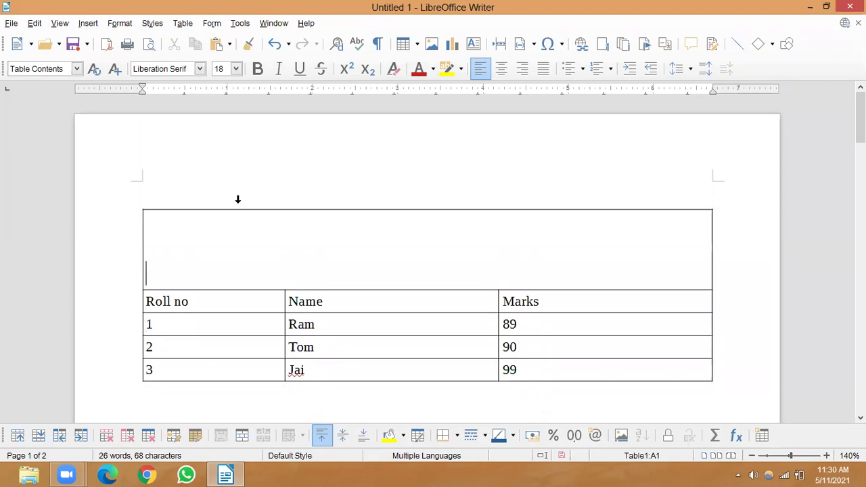
pyautogui.press('BackSpace')
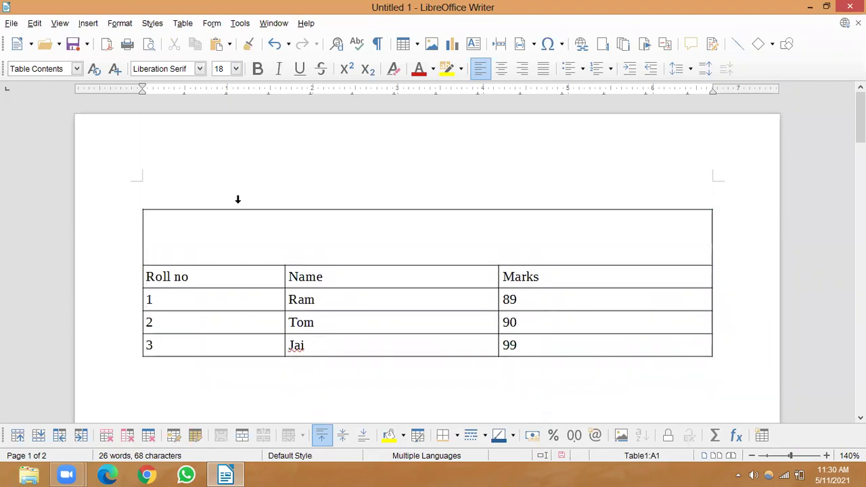
pyautogui.write('Growell Public School')
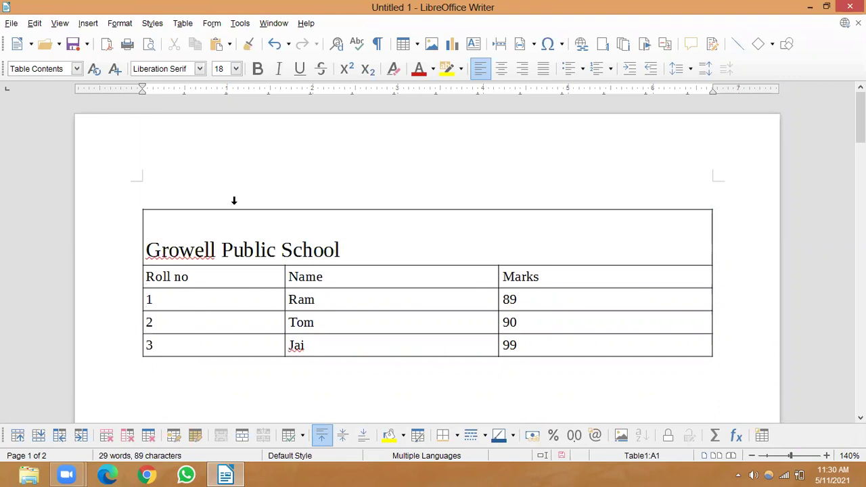
# Step: Try the paragraph alignments on the school title and leave it centred in its cell
pyautogui.press('Home')
pyautogui.click(502, 69)
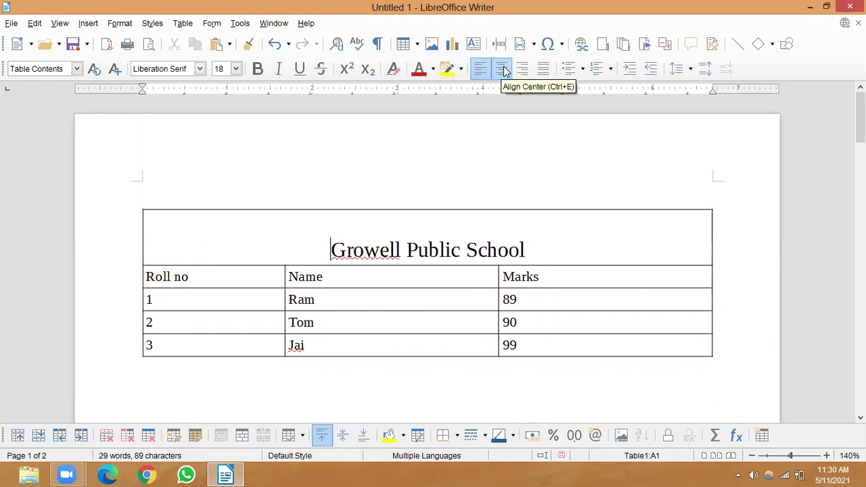
pyautogui.click(522, 70)
pyautogui.click(545, 71)
pyautogui.click(502, 69)
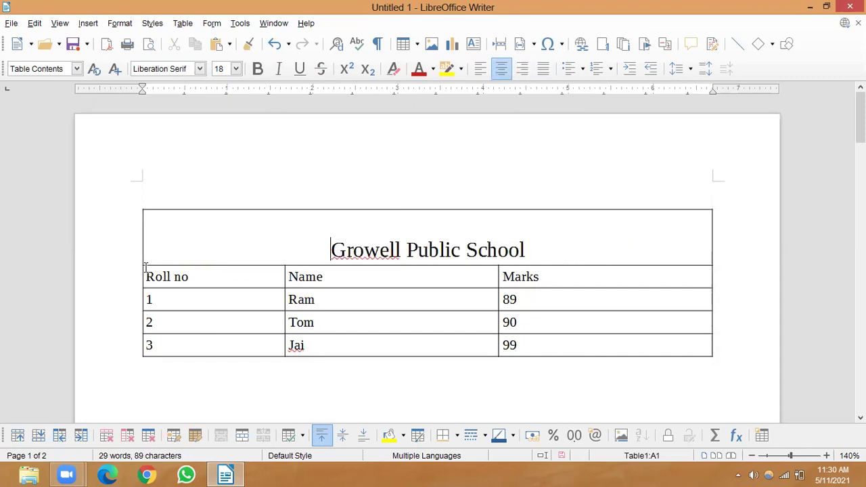
# Step: Centre the text in the Roll no, Name and Marks columns, including their headings
pyautogui.moveTo(145, 276); pyautogui.dragTo(169, 344)
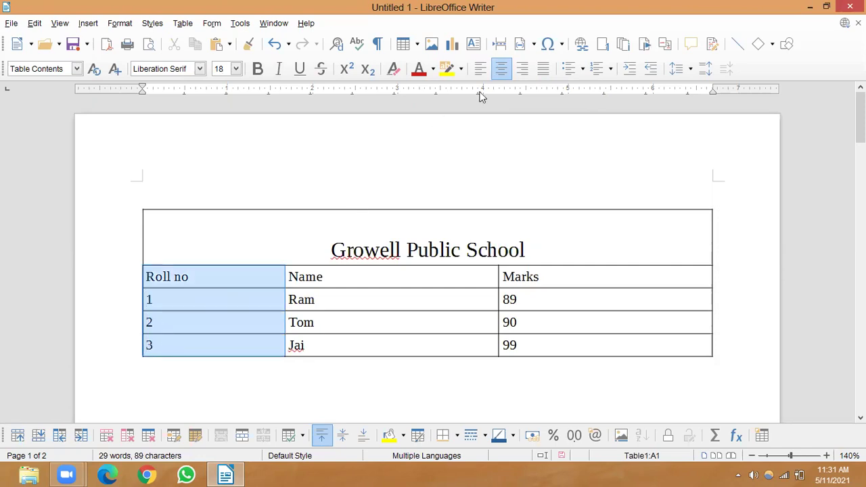
pyautogui.click(500, 68)
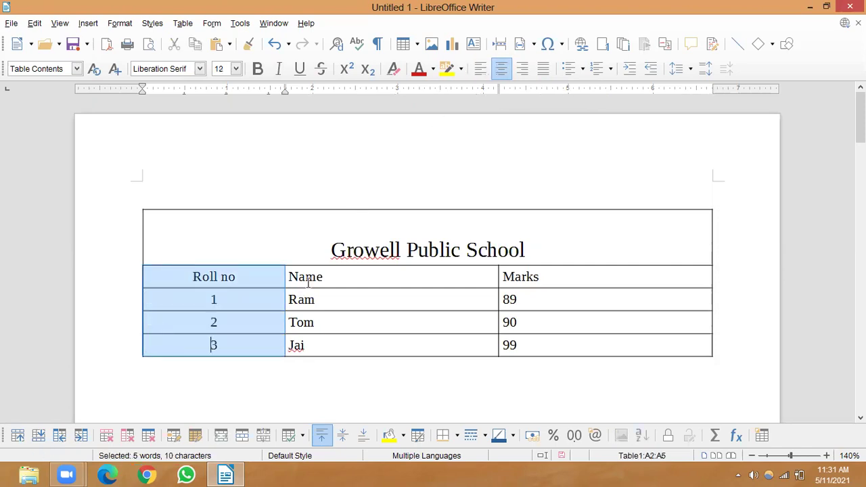
pyautogui.moveTo(293, 280); pyautogui.dragTo(528, 343)
pyautogui.click(501, 69)
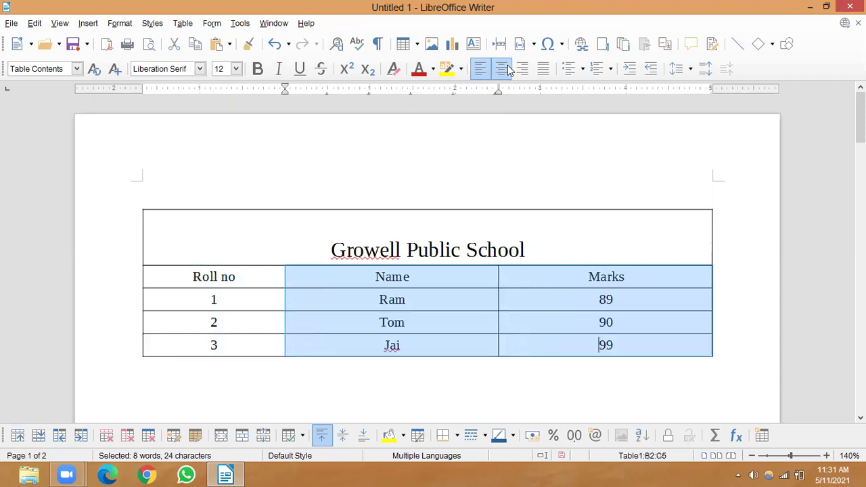
# Step: Make the Growell Public School title bold and underlined, and highlight it in orange
pyautogui.moveTo(330, 255); pyautogui.dragTo(528, 244)
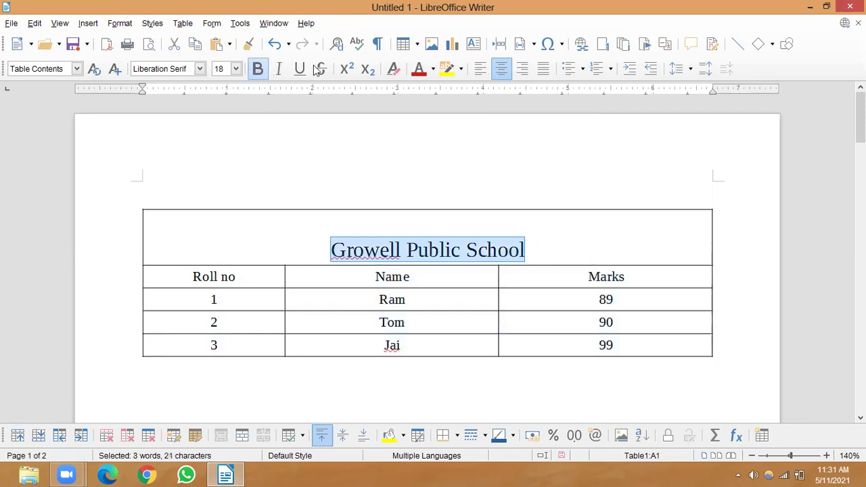
pyautogui.click(258, 68)
pyautogui.click(300, 69)
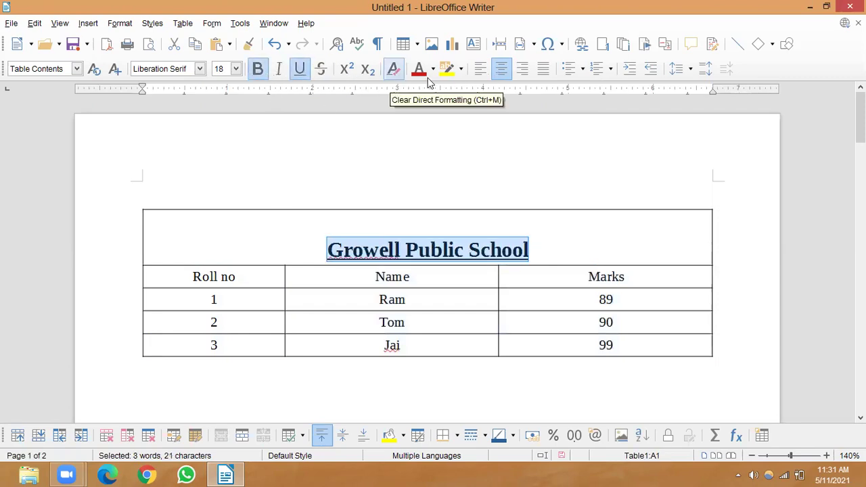
pyautogui.click(462, 69)
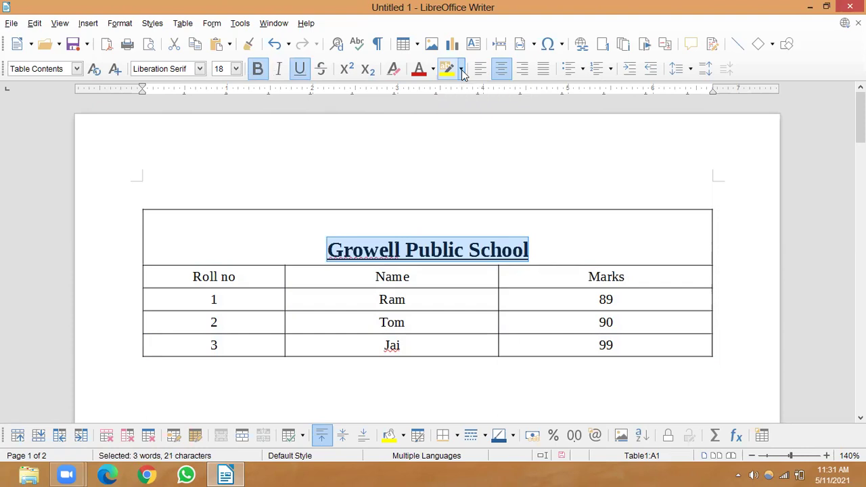
pyautogui.click(457, 157)
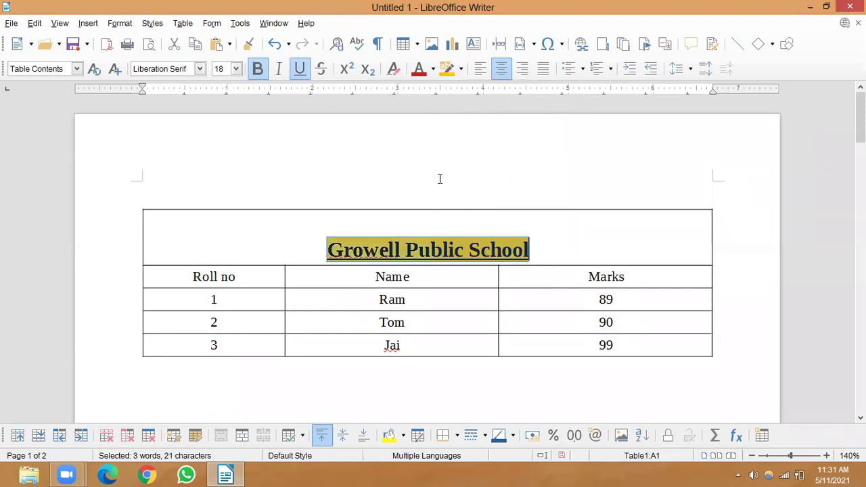
pyautogui.click(153, 224)
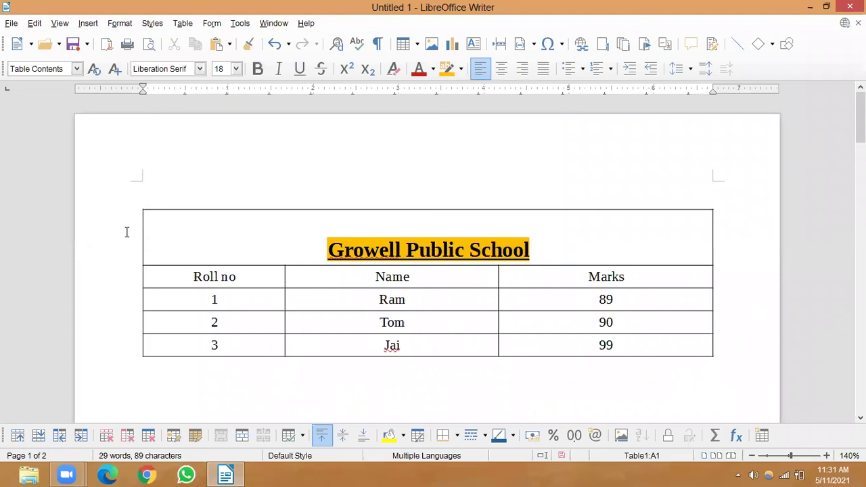
# Step: Add a blank line directly below the marks table
pyautogui.click(173, 306)
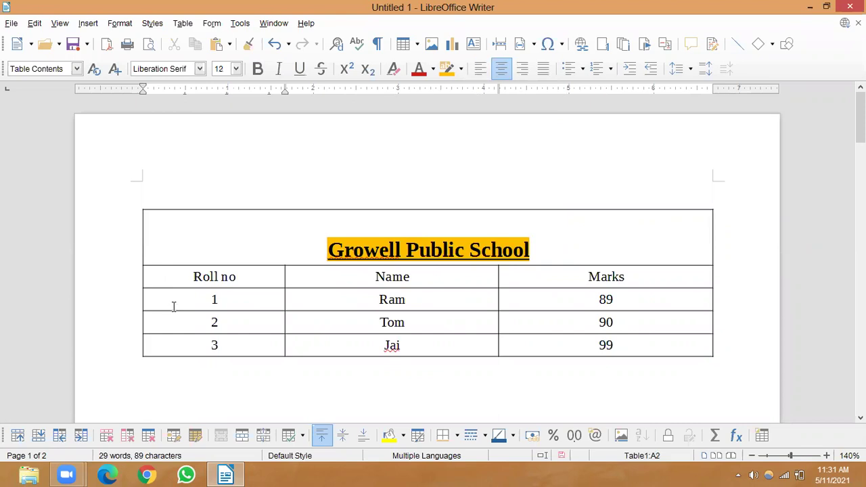
pyautogui.click(174, 346)
pyautogui.click(209, 364)
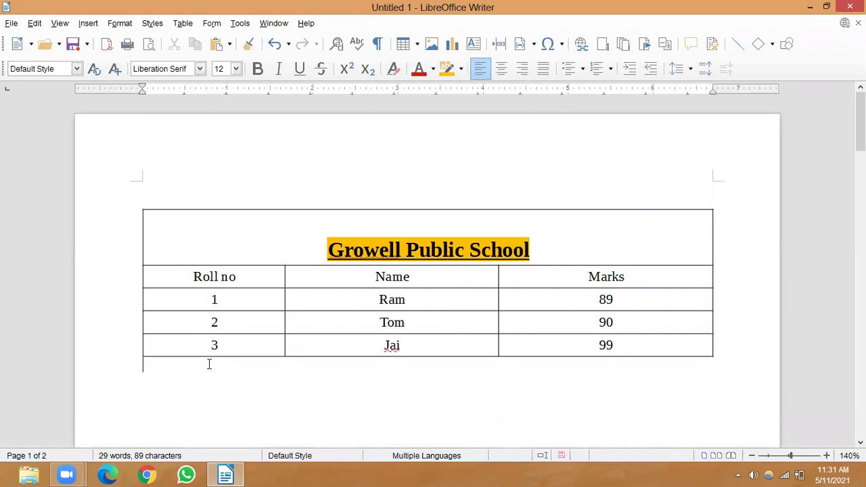
pyautogui.press('Return')
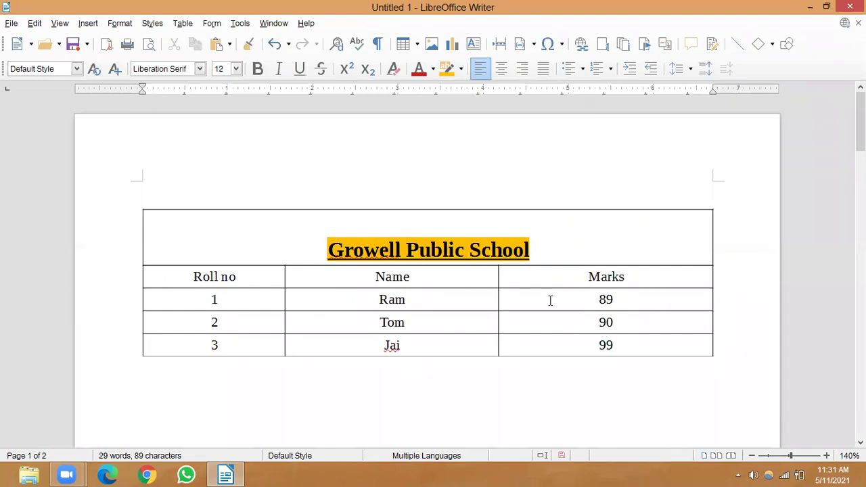
# Step: Delete the marks of all three students, keeping the Marks heading and the empty cells
pyautogui.moveTo(509, 298); pyautogui.dragTo(649, 356)
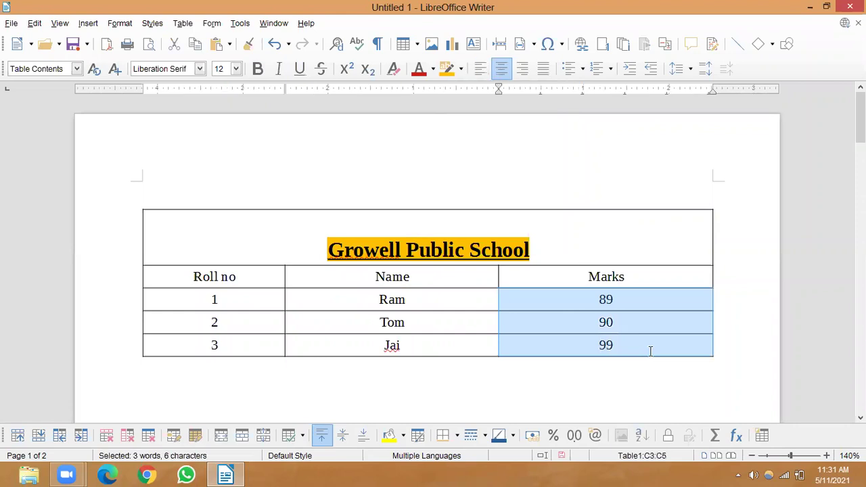
pyautogui.press('Delete')
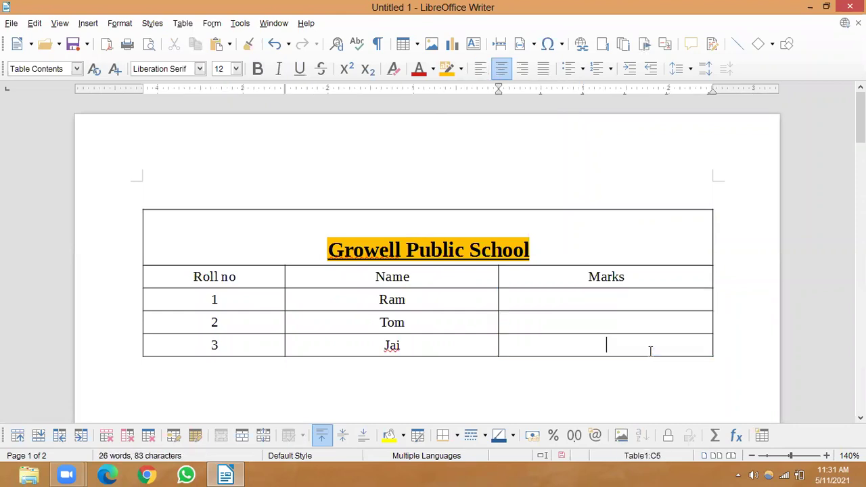
# Step: Start splitting the first student's empty cell under the Marks heading
pyautogui.click(503, 300)
pyautogui.click(668, 295)
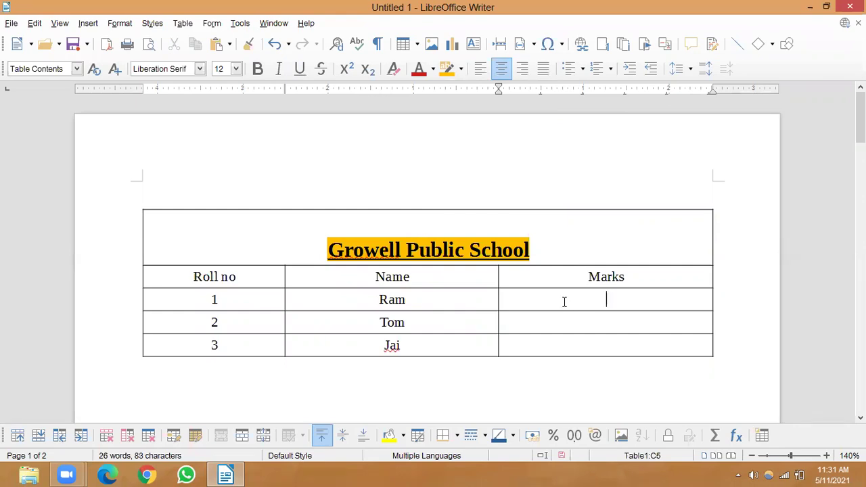
pyautogui.rightClick(512, 299)
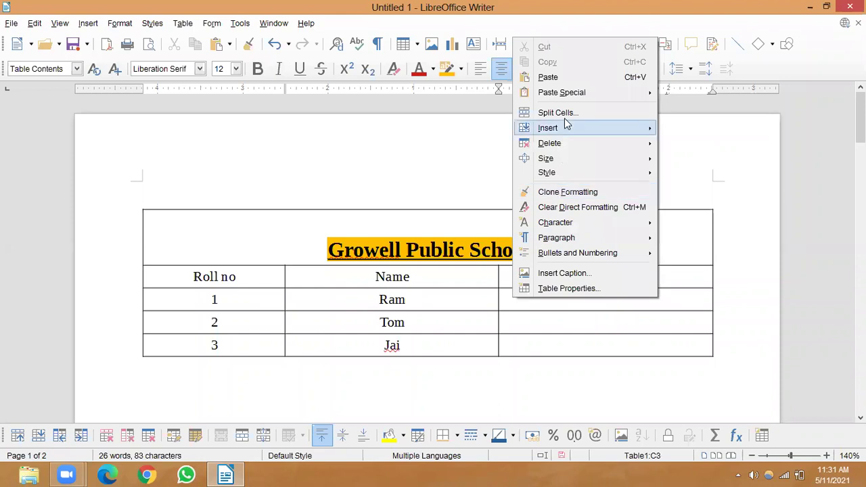
pyautogui.click(194, 24)
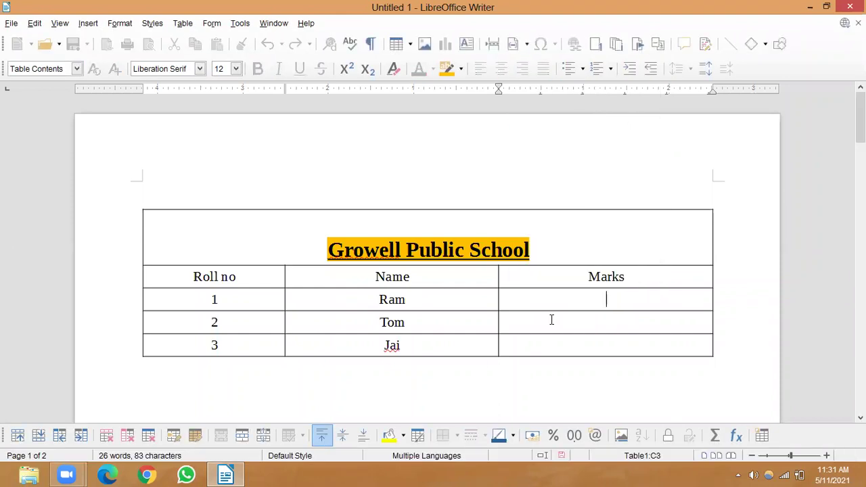
pyautogui.click(181, 26)
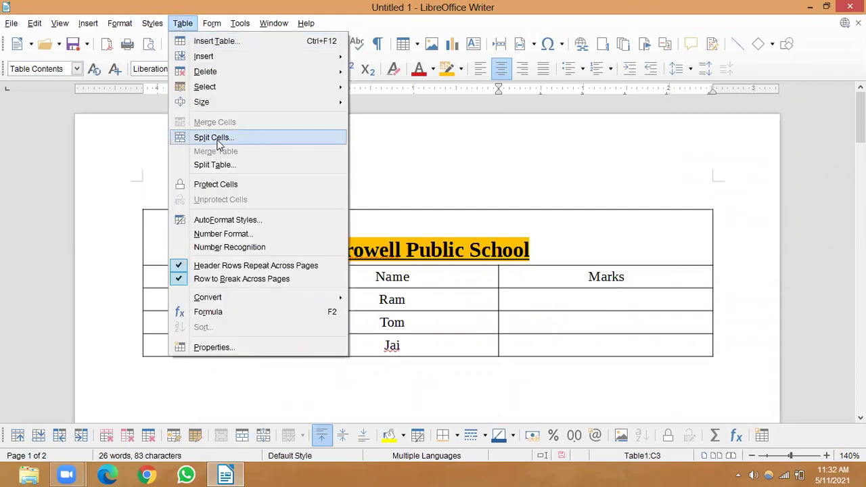